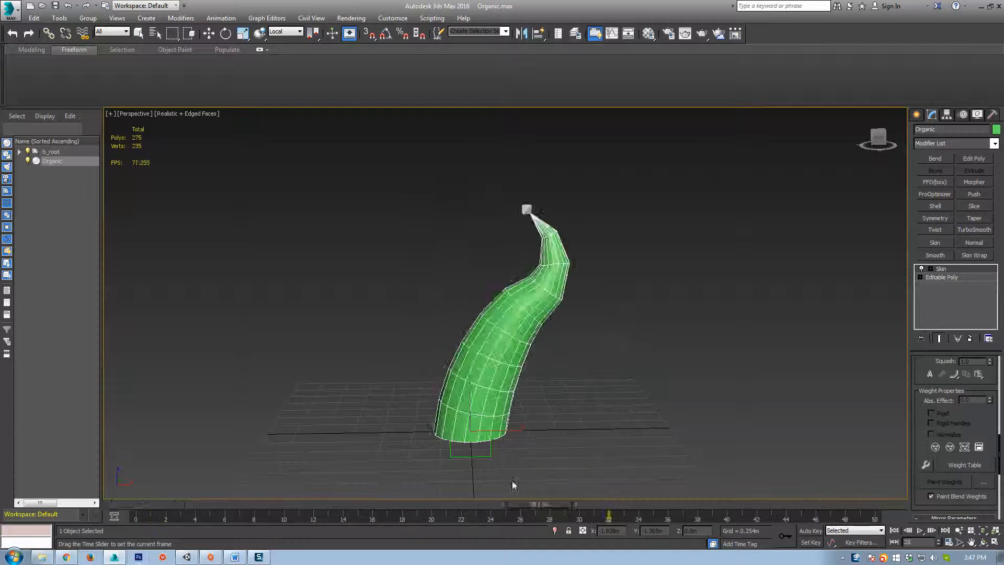
Export the whole scene as the FBX file OrganicThing_A into the Meshes folder, keeping Bake Animation enabled.
middle_click_drag(488, 322, 506, 381)
scroll(528, 334, "down", 2)
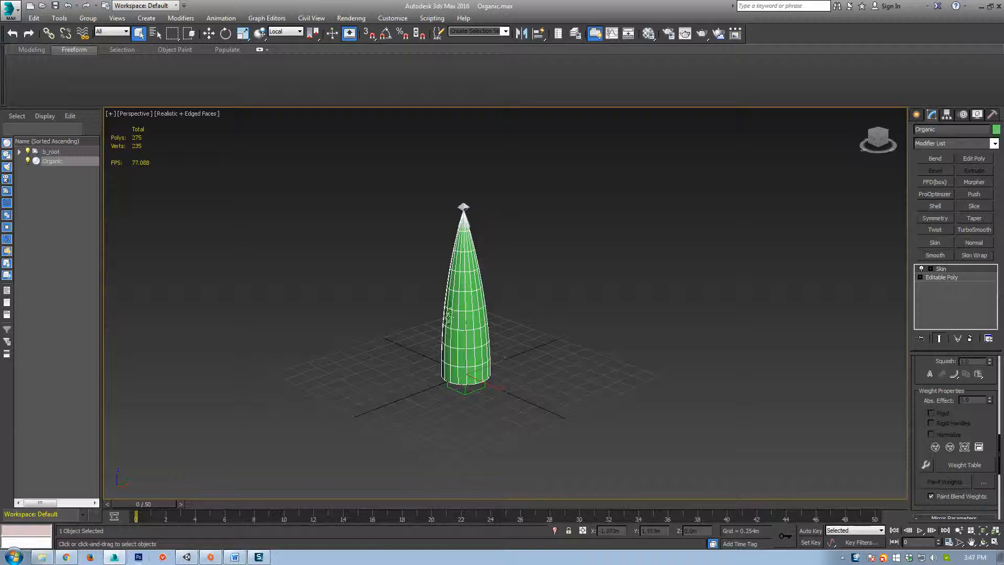
scroll(471, 337, "up", 2)
left_click(538, 265)
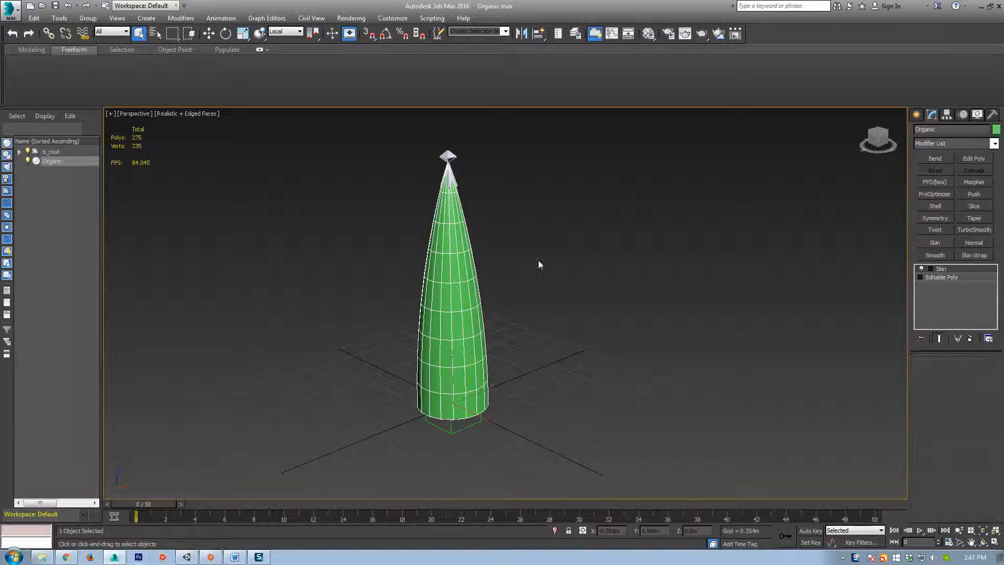
left_click(10, 11)
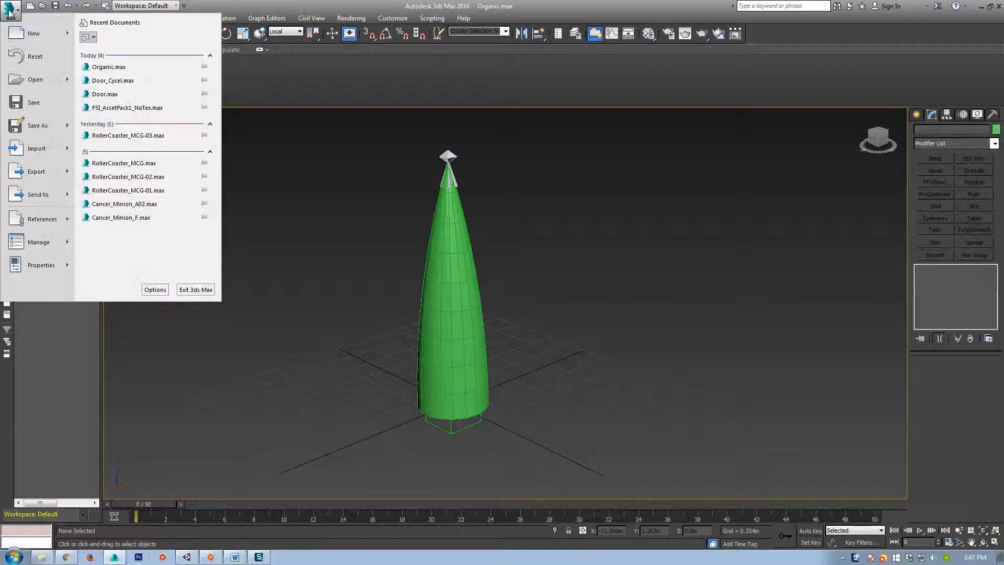
left_click(37, 172)
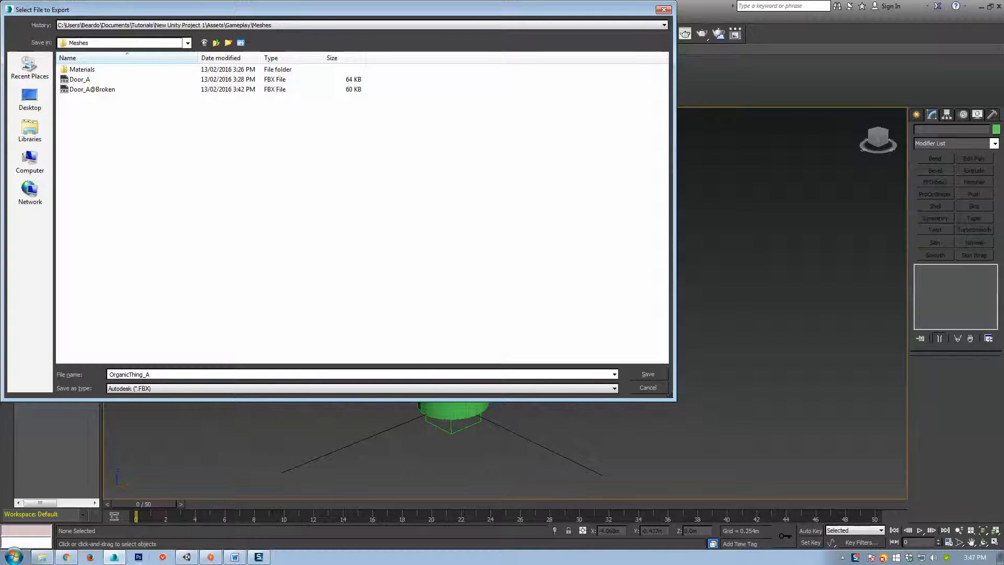
left_click(647, 375)
scroll(482, 132, "down", 2)
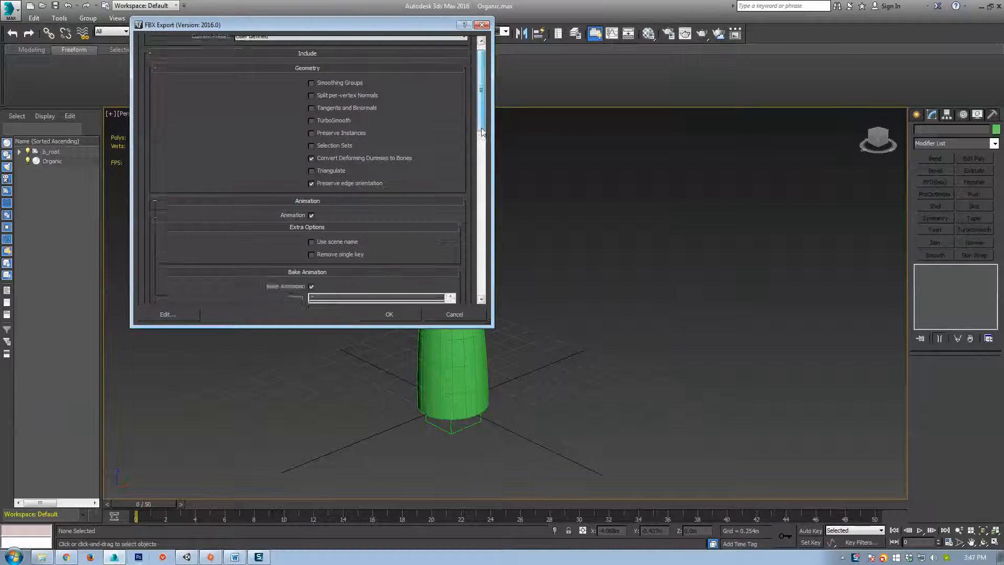
scroll(482, 132, "down", 3)
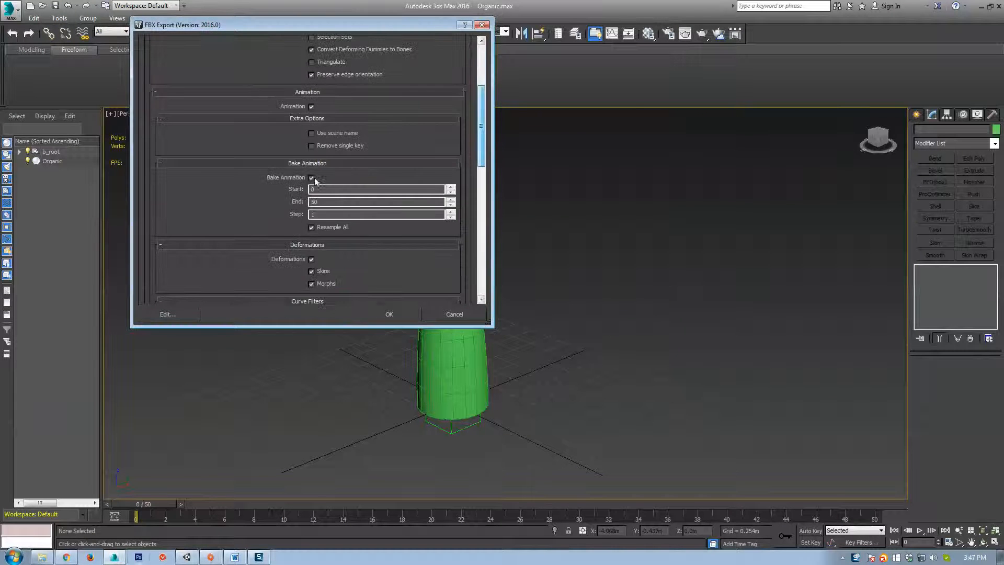
left_click(389, 318)
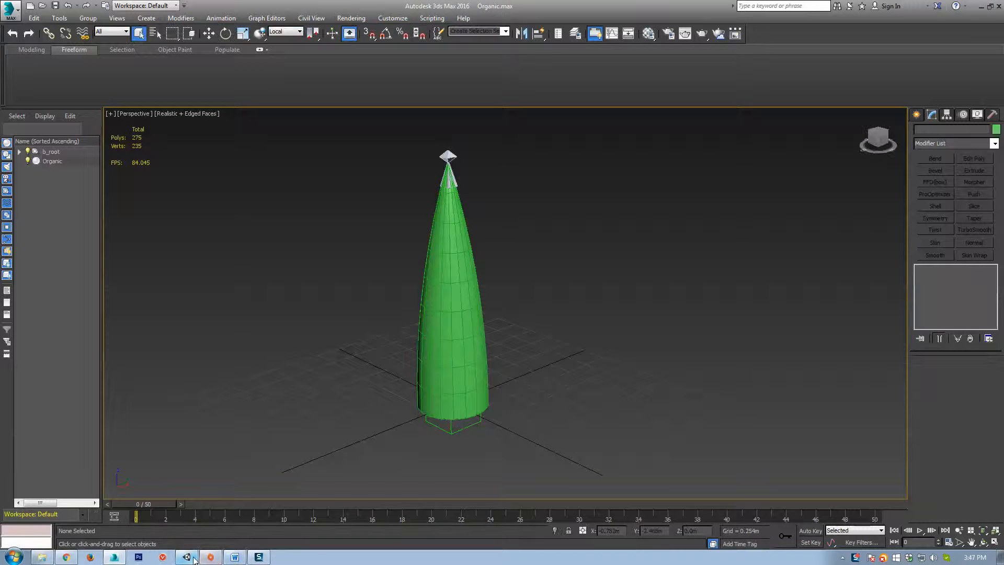
Switch to Unity and place the OrganicThing_A and Door_A models side by side in the scene.
left_click(187, 557)
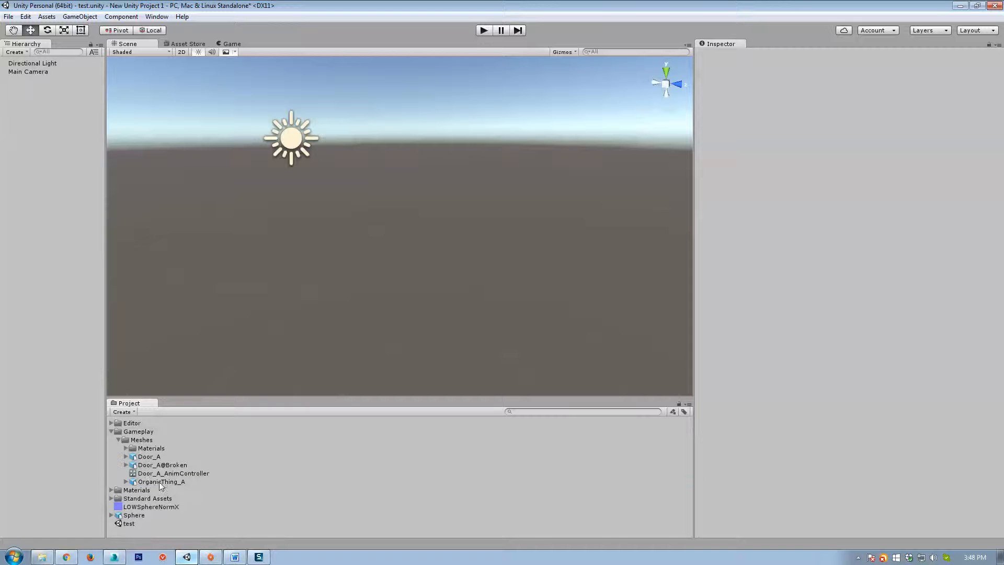
left_click(151, 481)
left_click_drag(162, 482, 371, 280)
left_click_drag(149, 457, 487, 300)
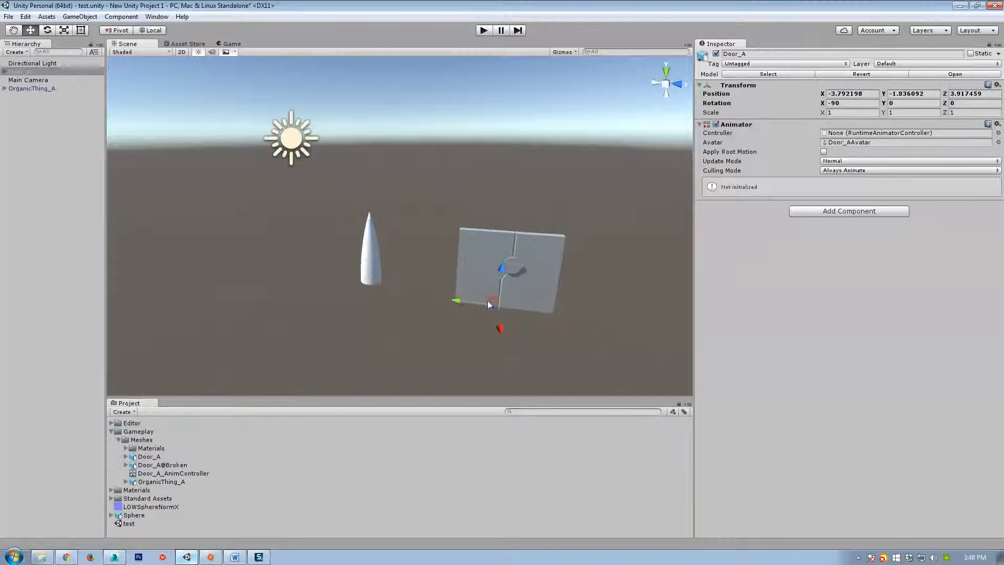
Compare the components of Door_A and its DoorLeft mesh with those of OrganicThing_A and its Organic mesh.
left_click(5, 89)
left_click(4, 72)
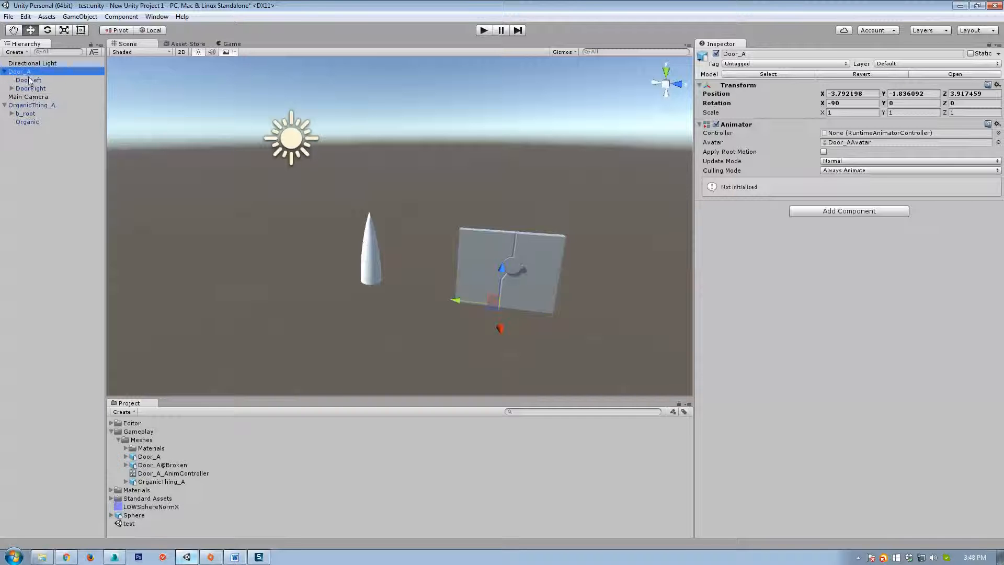
left_click(28, 80)
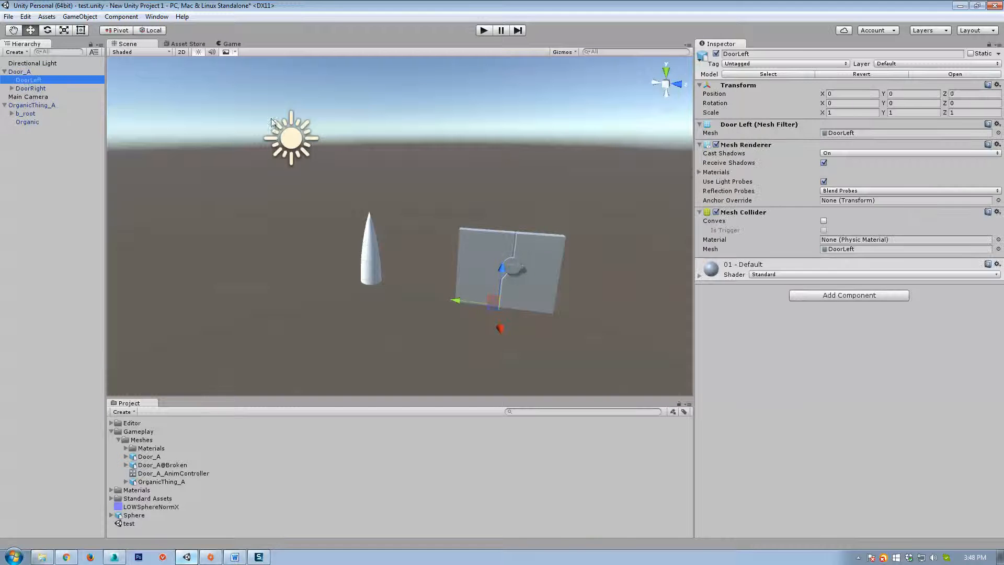
left_click(31, 106)
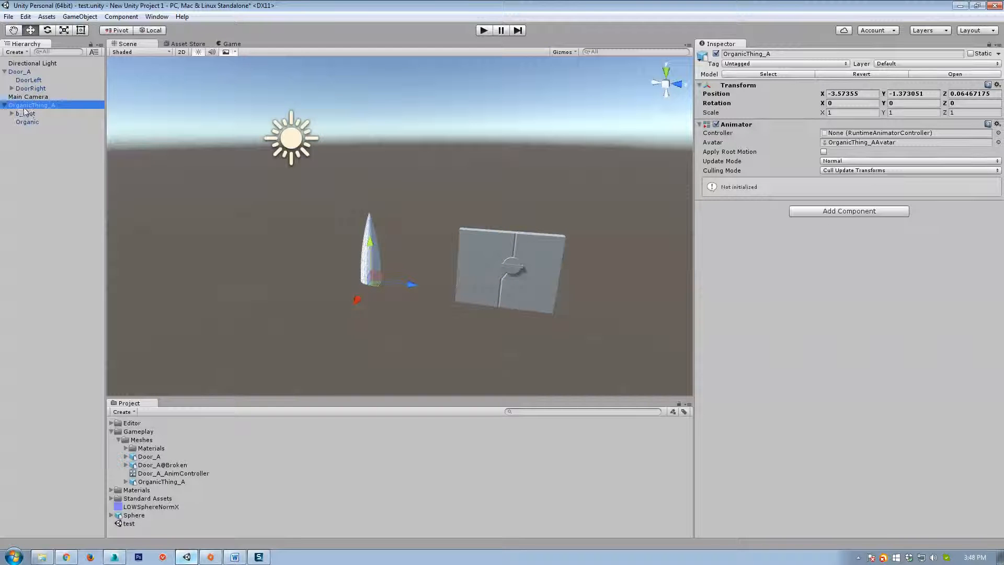
left_click(21, 74)
left_click(24, 106)
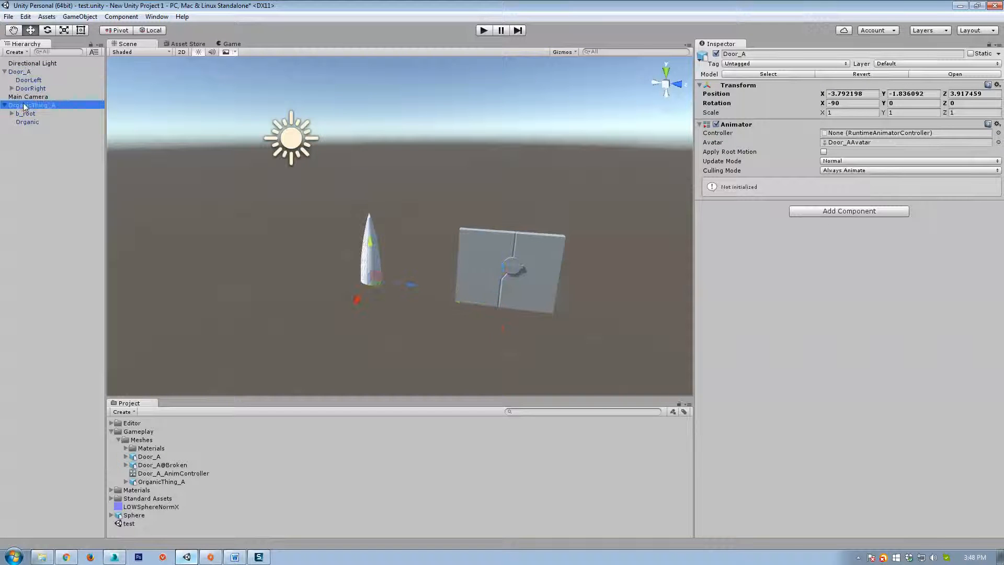
left_click(26, 122)
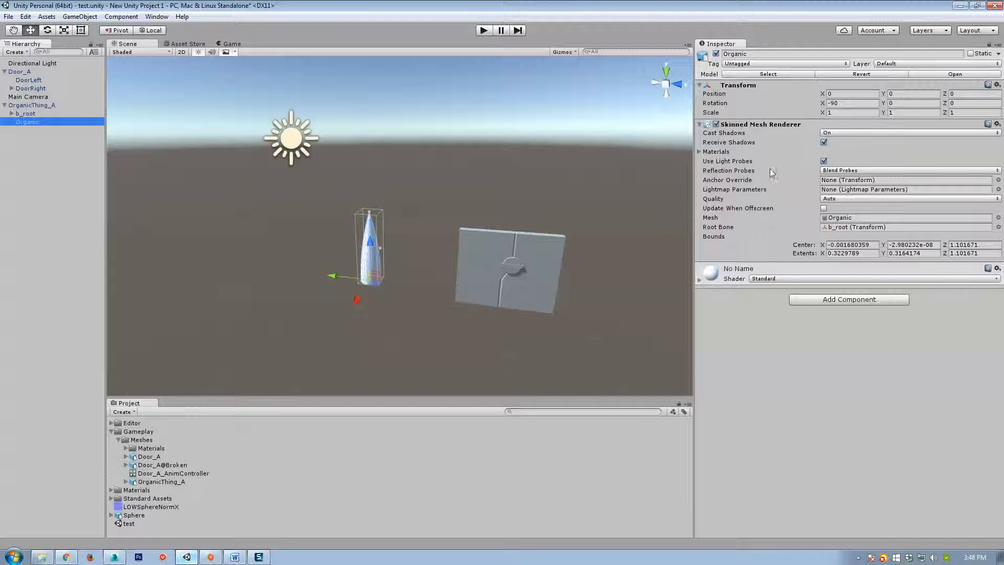
left_click(25, 81)
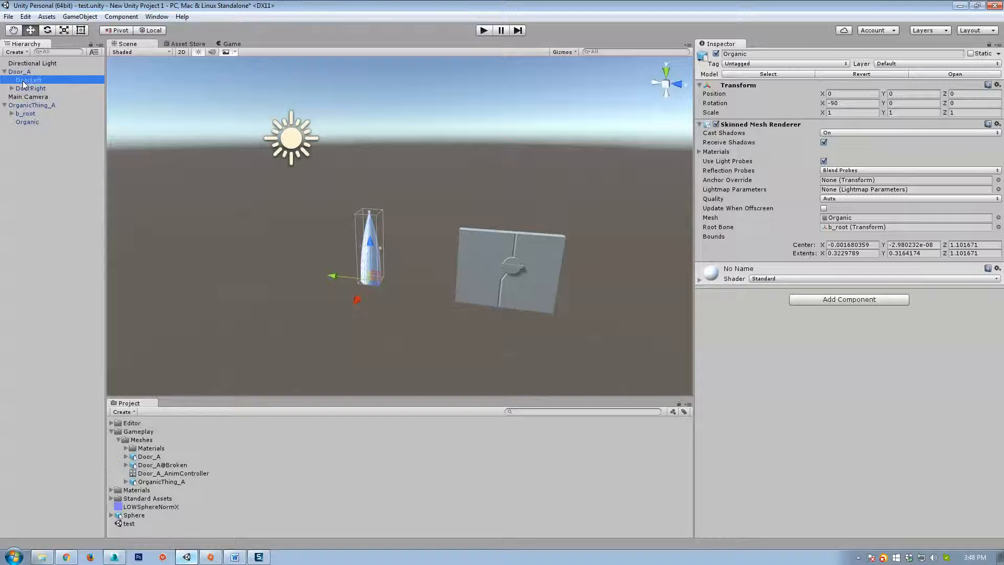
right_click_drag(490, 320, 445, 258)
key("w")
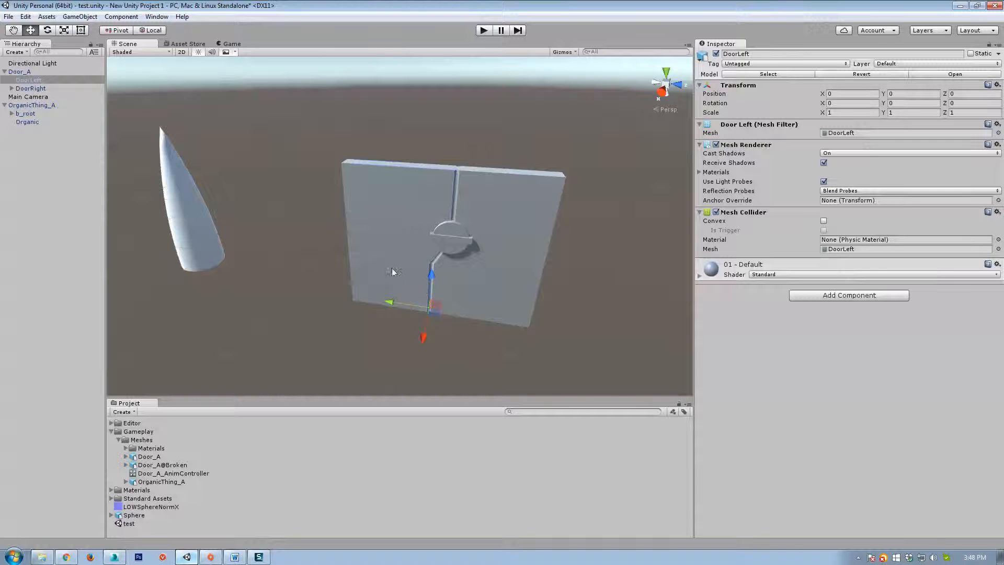
left_click(24, 122)
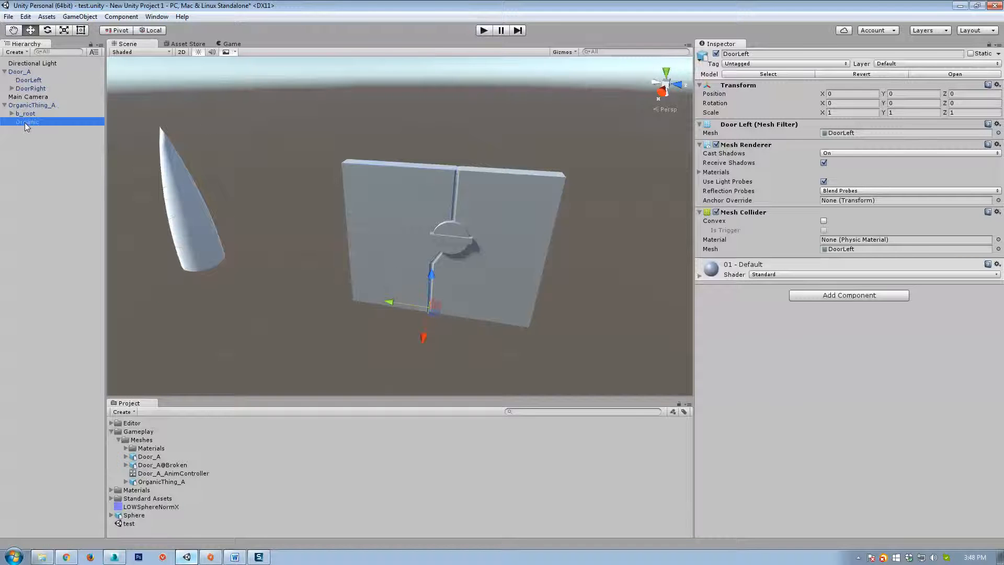
Delete the Door_A object from the scene and focus on the Organic mesh.
left_click(28, 72)
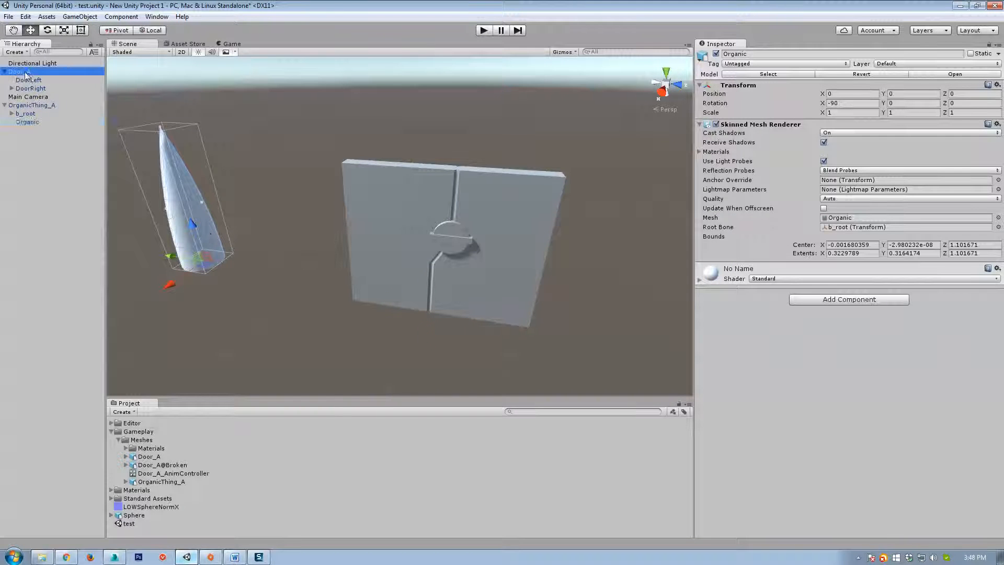
key("Delete")
left_click(27, 96)
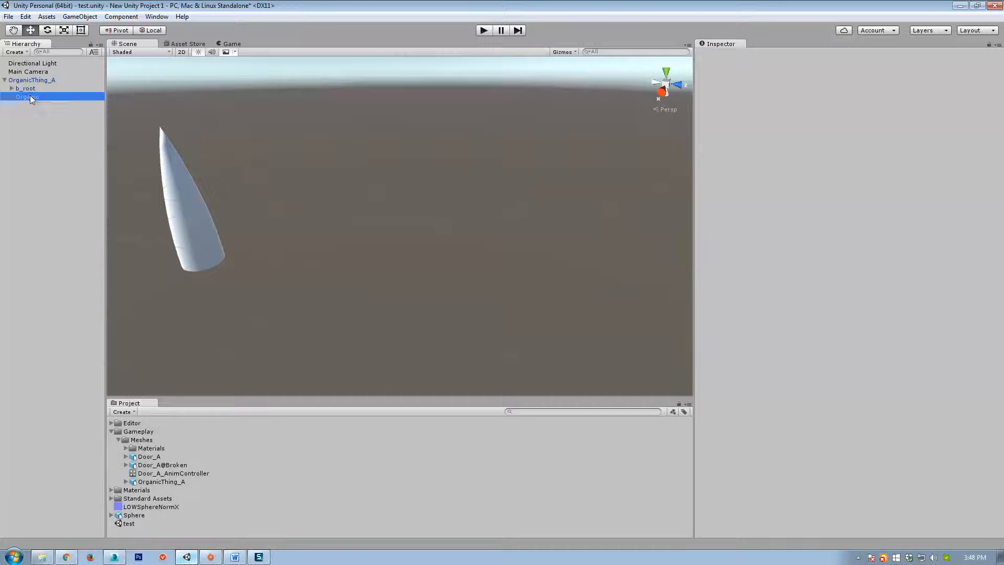
left_click_drag(256, 218, 325, 238, "alt")
key("f")
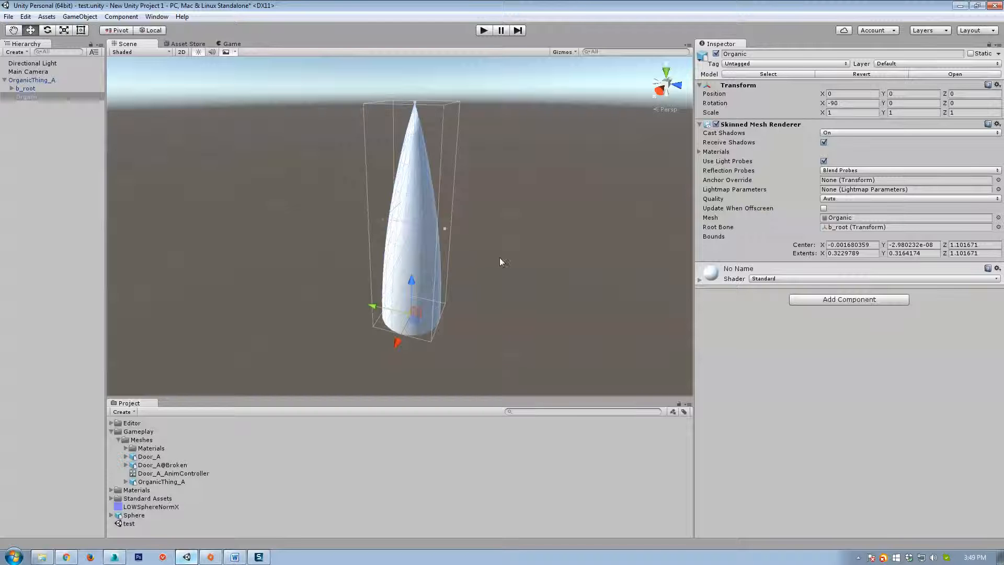
left_click_drag(499, 257, 499, 263, "alt")
scroll(500, 263, "up", 4)
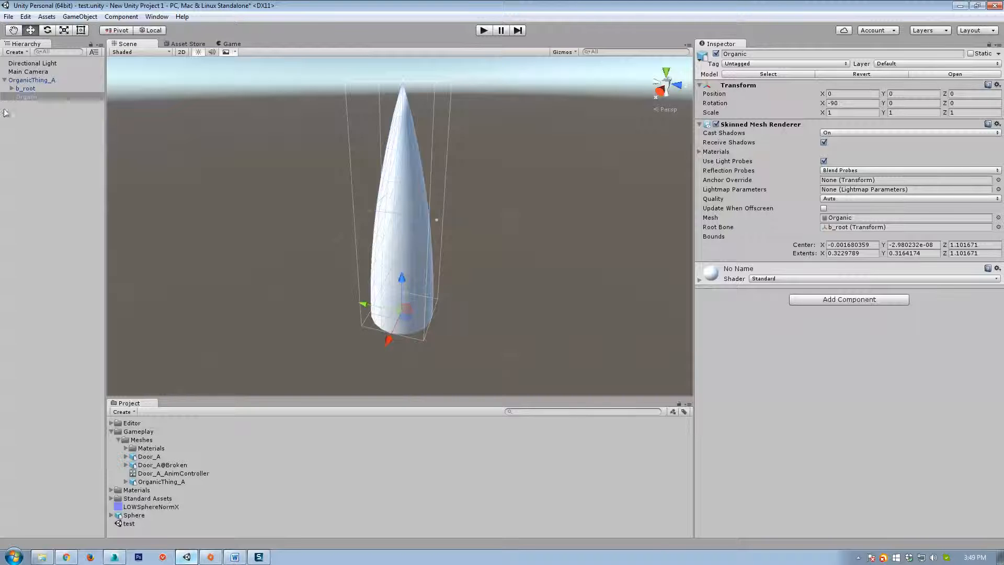
Inspect the bone hierarchy under b_root, expanding it down to Bone003.
left_click(12, 89)
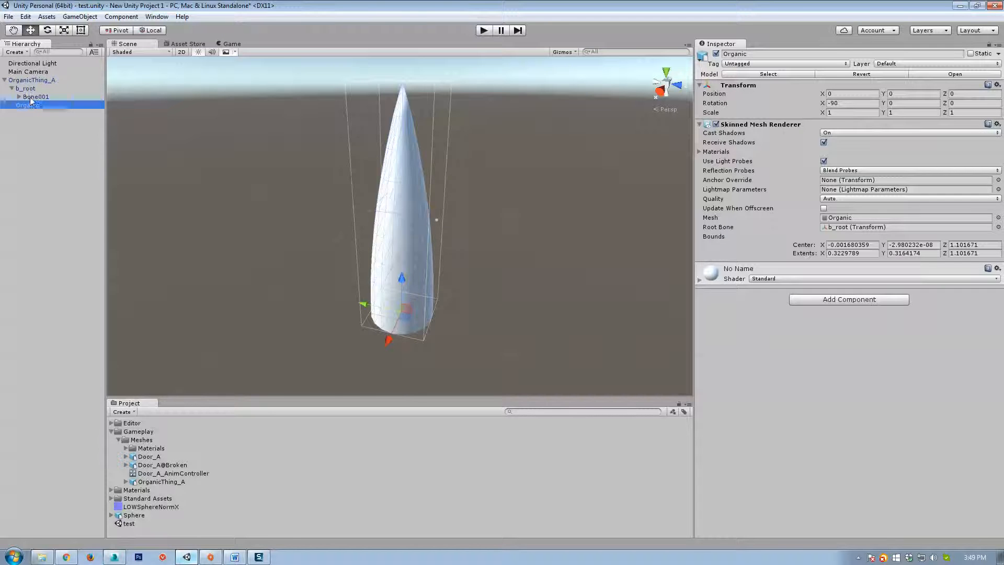
left_click(21, 97)
left_click(33, 106)
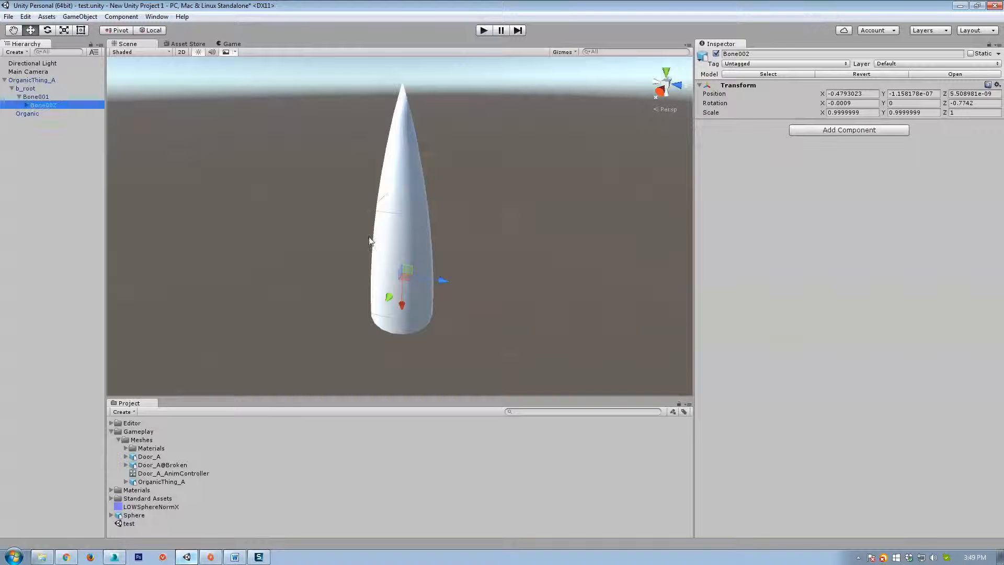
left_click(26, 105)
left_click(49, 113)
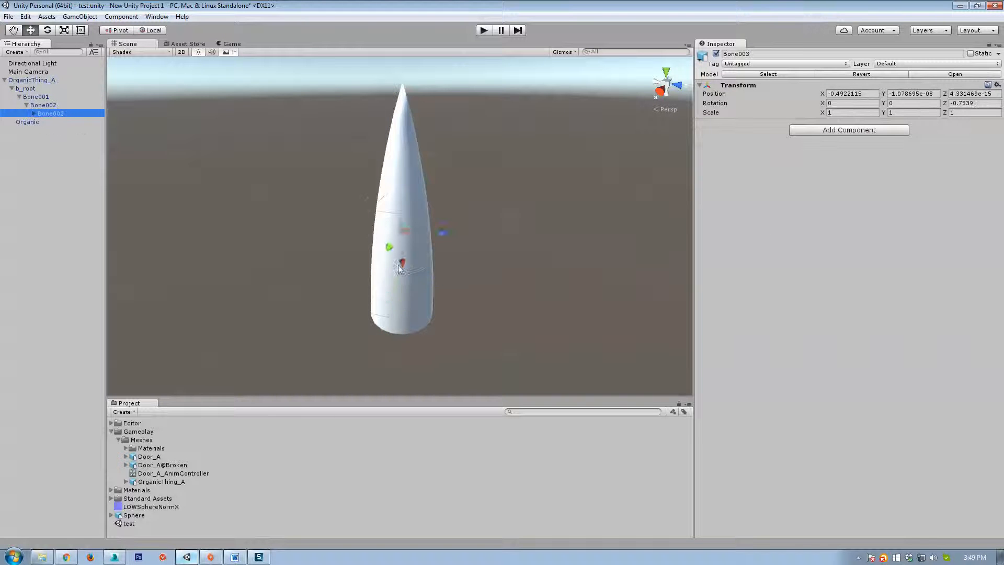
Try rotating Bone003 to deform the mesh, undo the change and return to the whole OrganicThing_A object.
key("e")
left_click_drag(431, 206, 412, 257)
key("ctrl+z")
key("r")
key("ctrl+z")
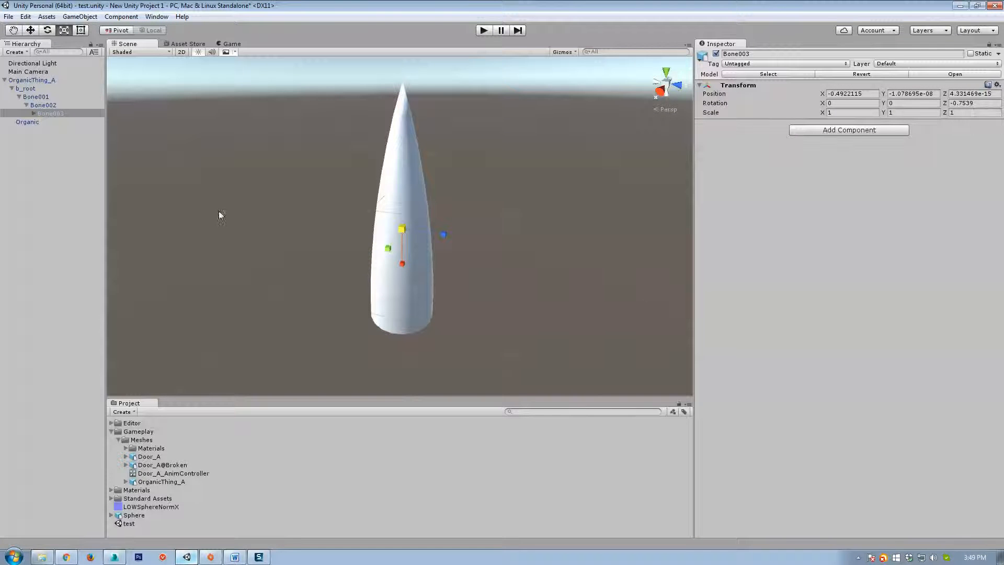
left_click(413, 285)
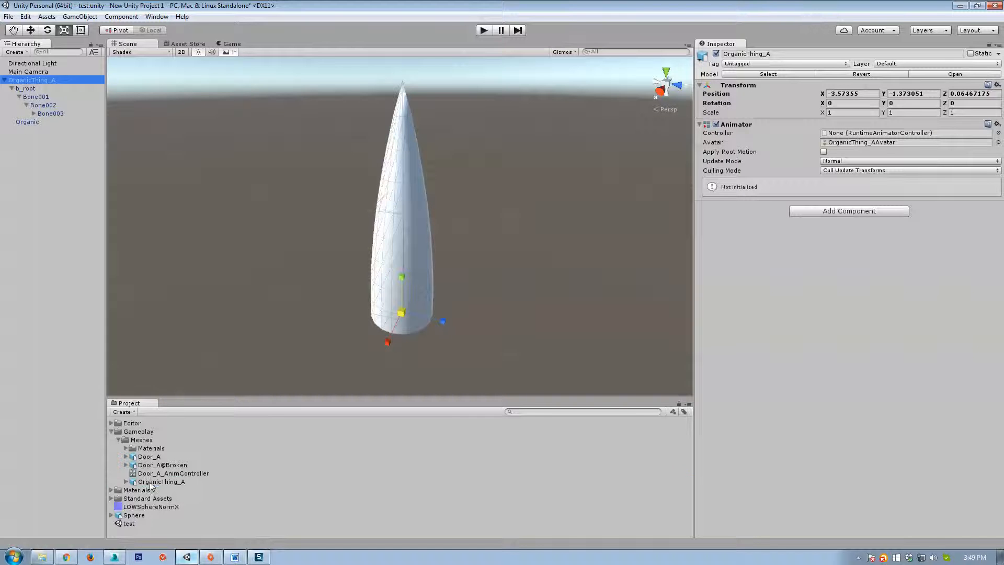
Review the Model, Rig and Animations import settings of the OrganicThing_A asset and preview the Take 001 clip.
left_click(181, 482)
left_click(807, 78)
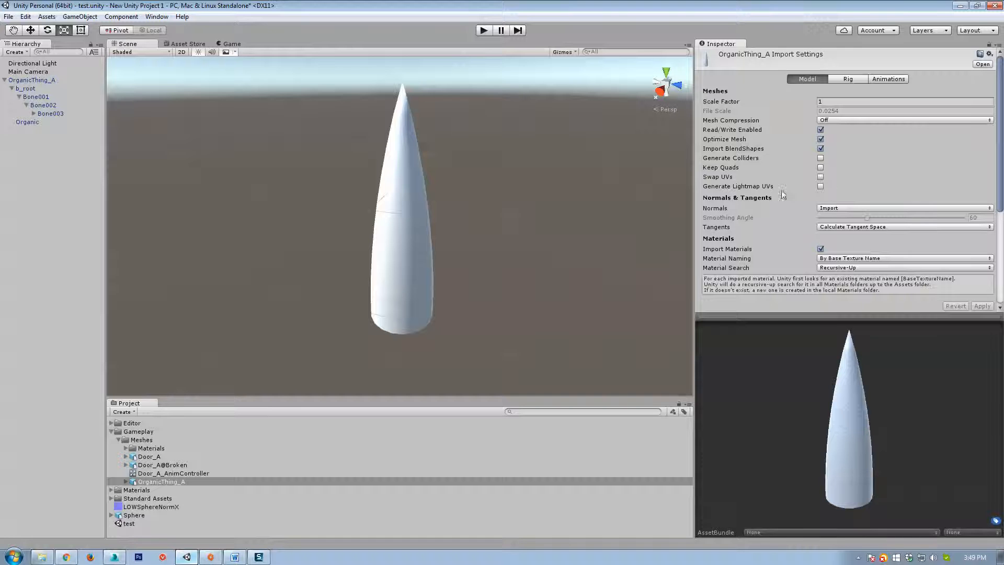
left_click(848, 78)
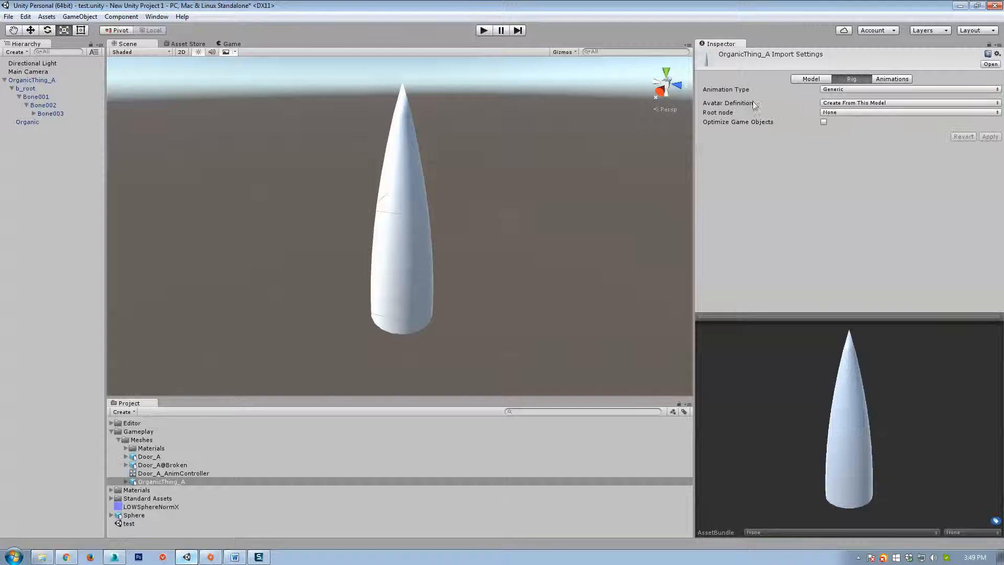
left_click(831, 91)
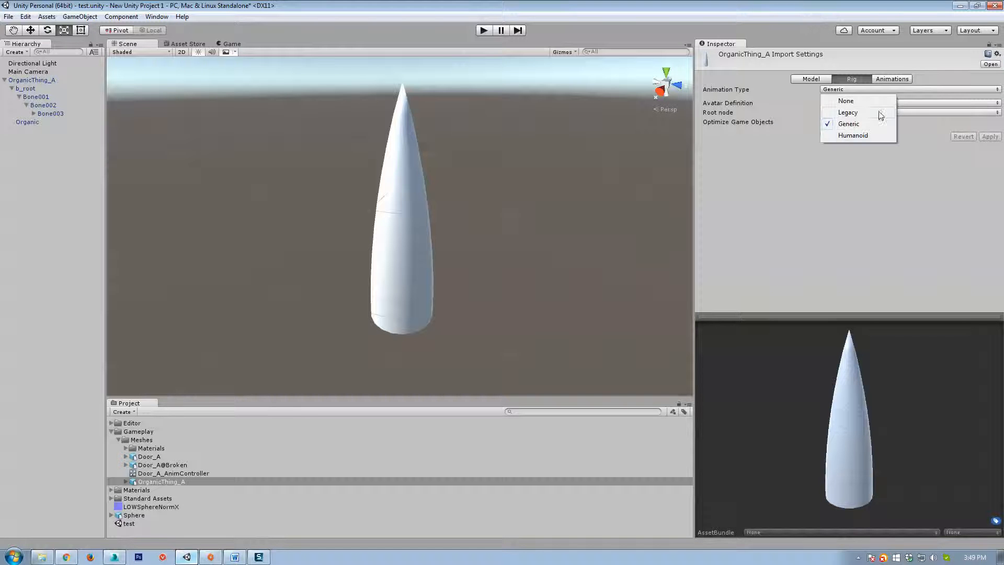
left_click(946, 171)
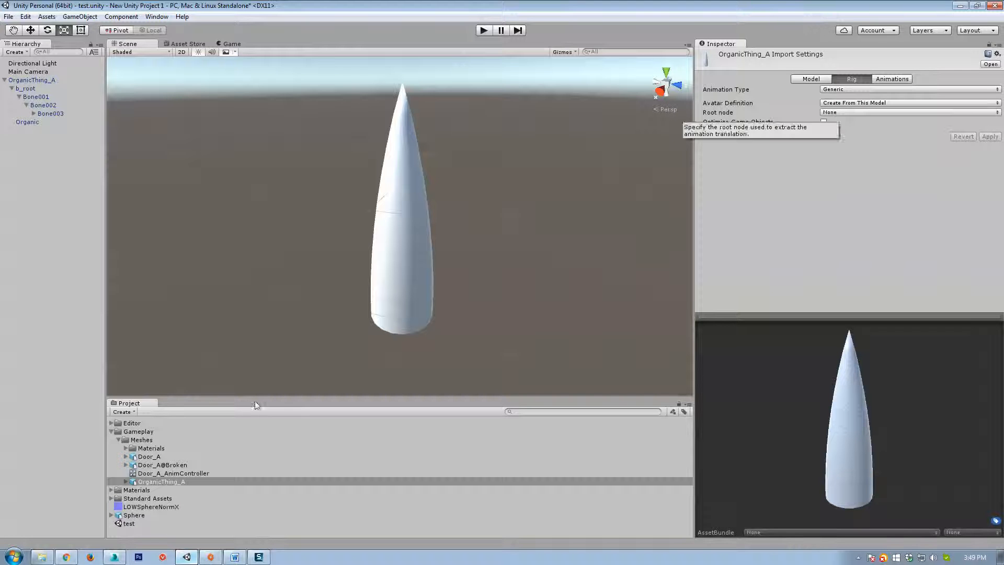
left_click(884, 80)
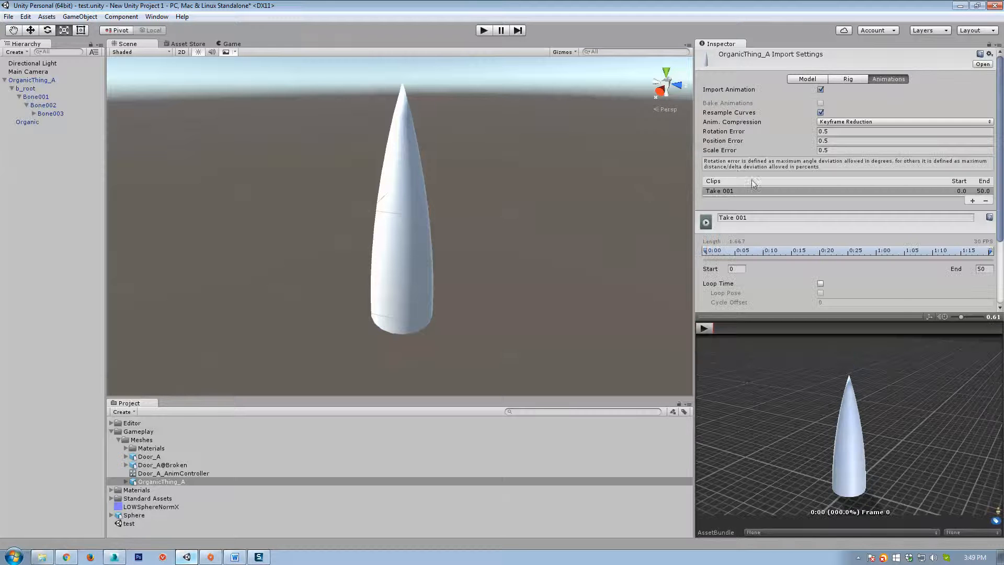
left_click(704, 328)
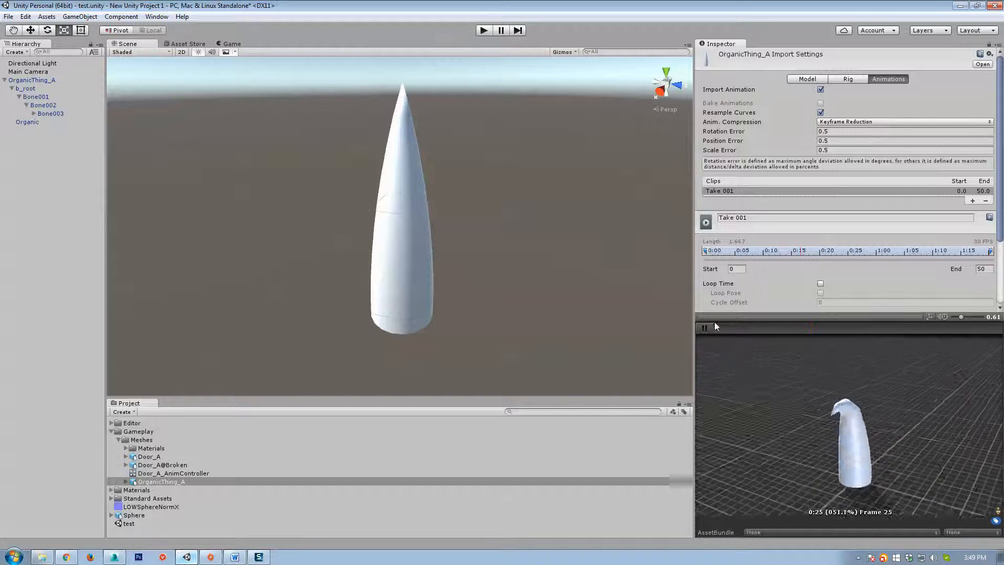
Enable Loop Time for the Take 001 clip, rename it Dance and apply the import settings.
left_click(821, 283)
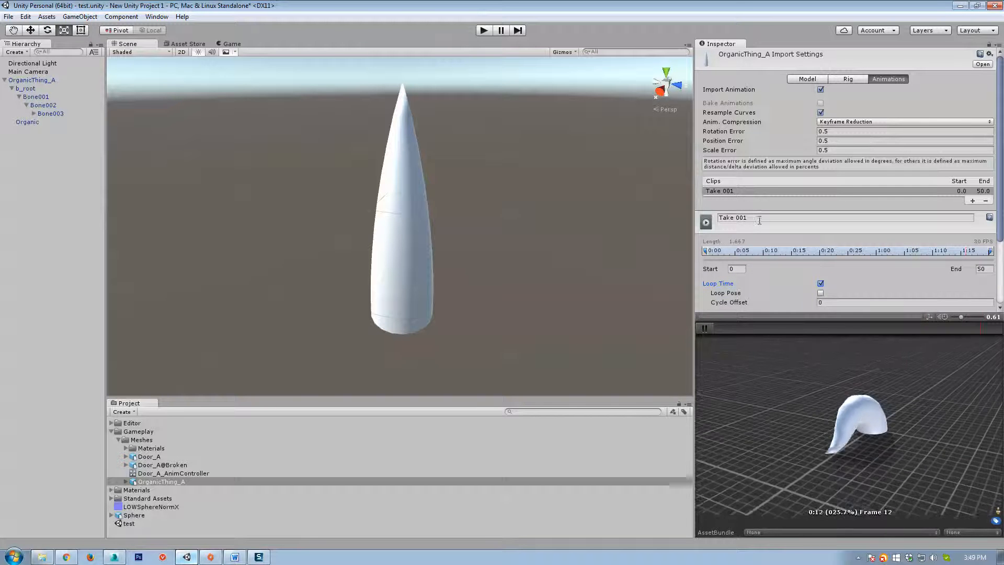
left_click_drag(759, 218, 651, 228)
type("Dance")
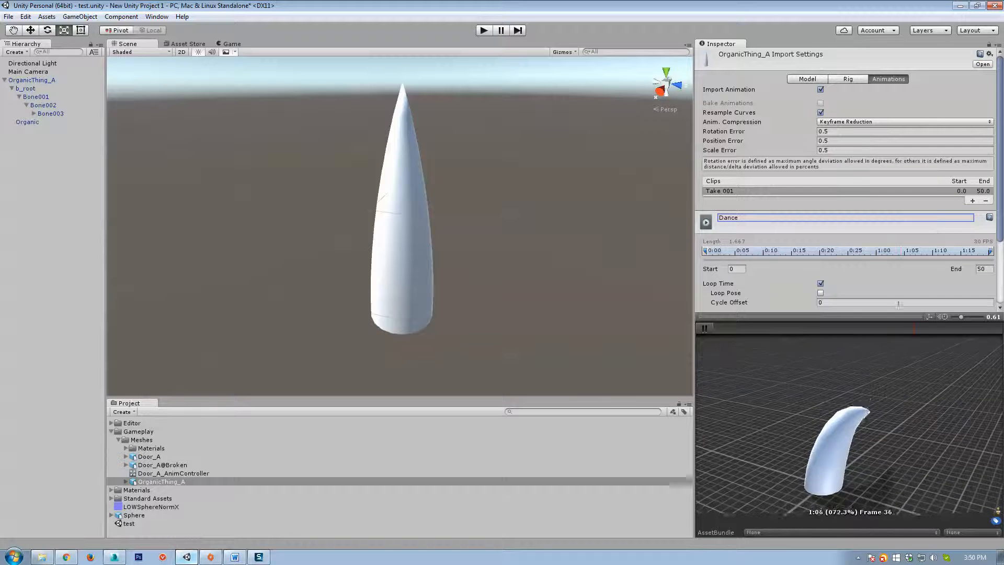
left_click(704, 327)
left_click(753, 219)
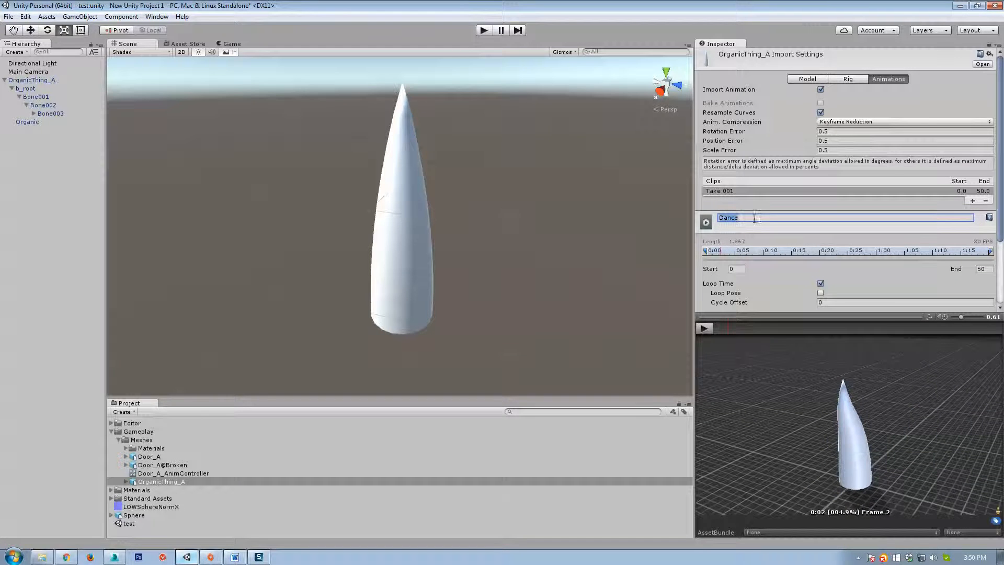
scroll(824, 254, "down", 3)
scroll(970, 273, "down", 1)
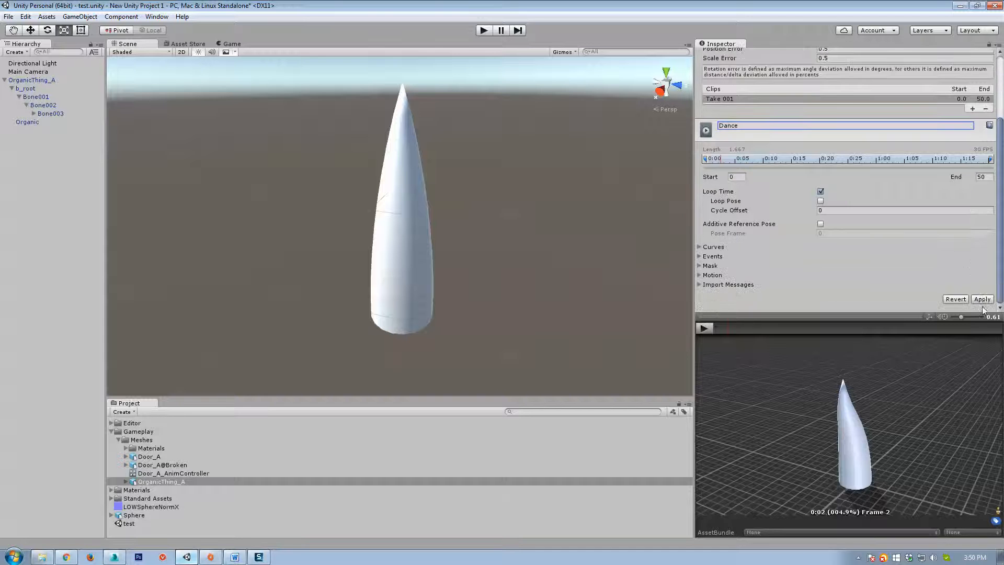
left_click(982, 300)
scroll(790, 203, "up", 1)
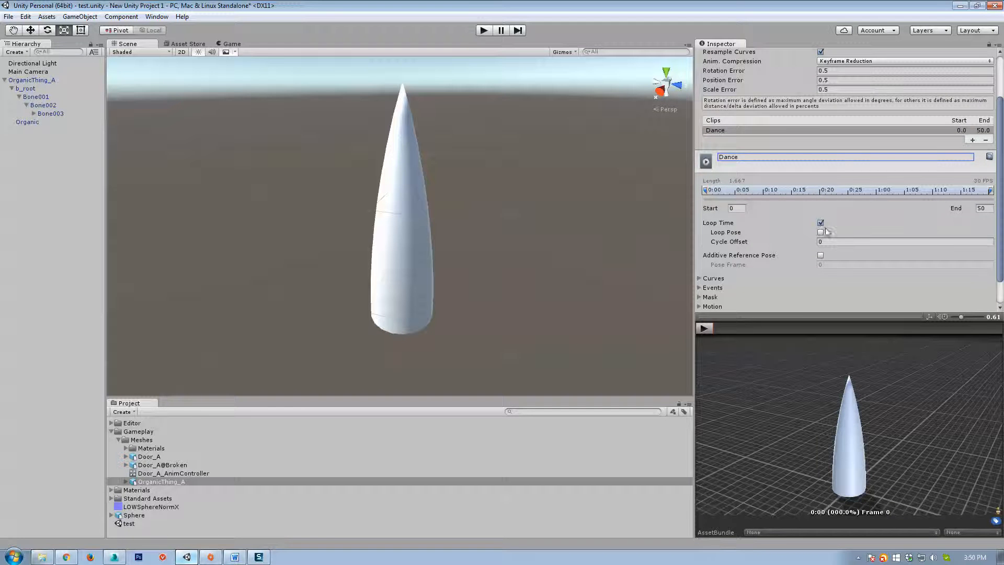
scroll(761, 250, "up", 3)
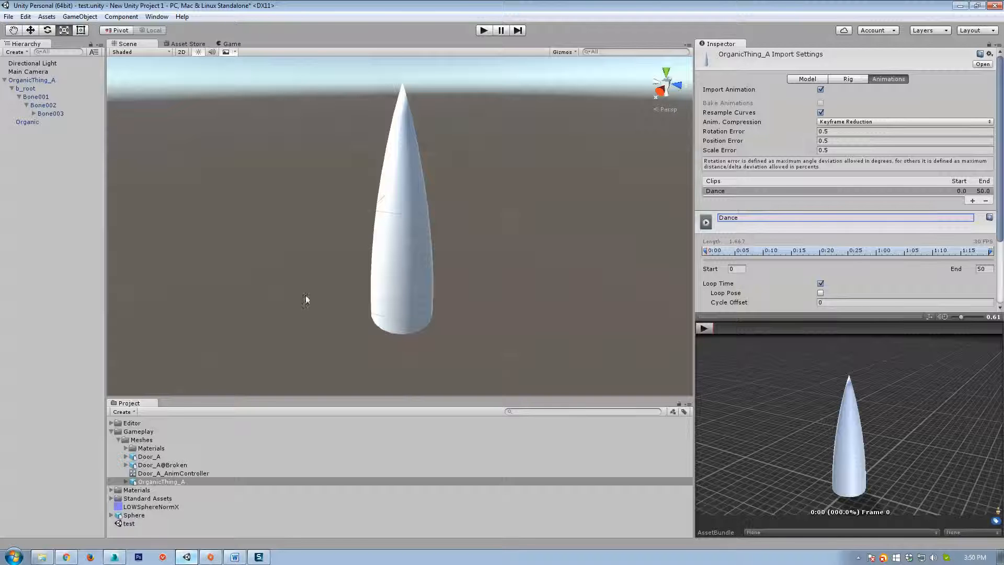
Create an Animator Controller named OrganicThing_A in the Meshes folder.
right_click(141, 440)
mouse_move(180, 250)
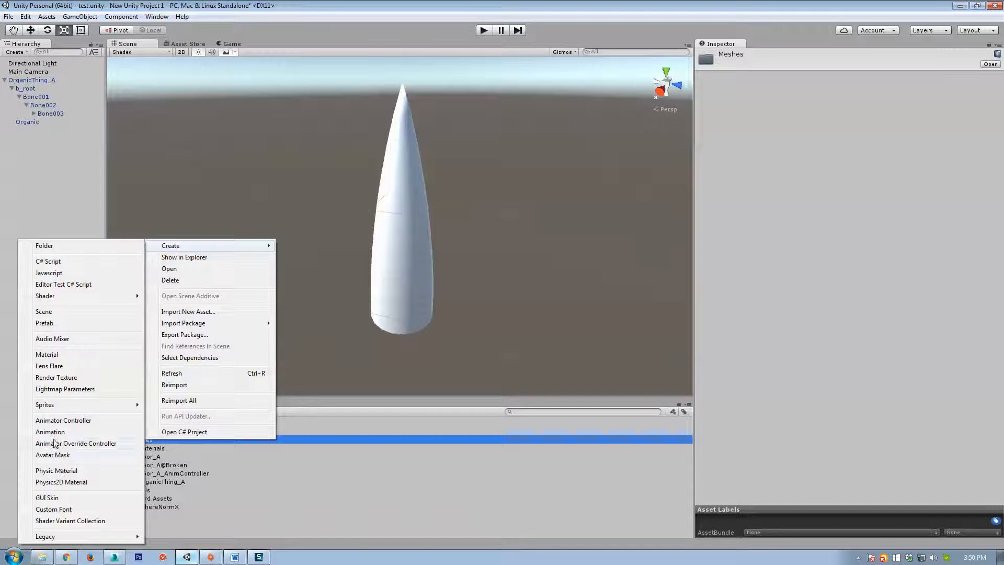
left_click(59, 421)
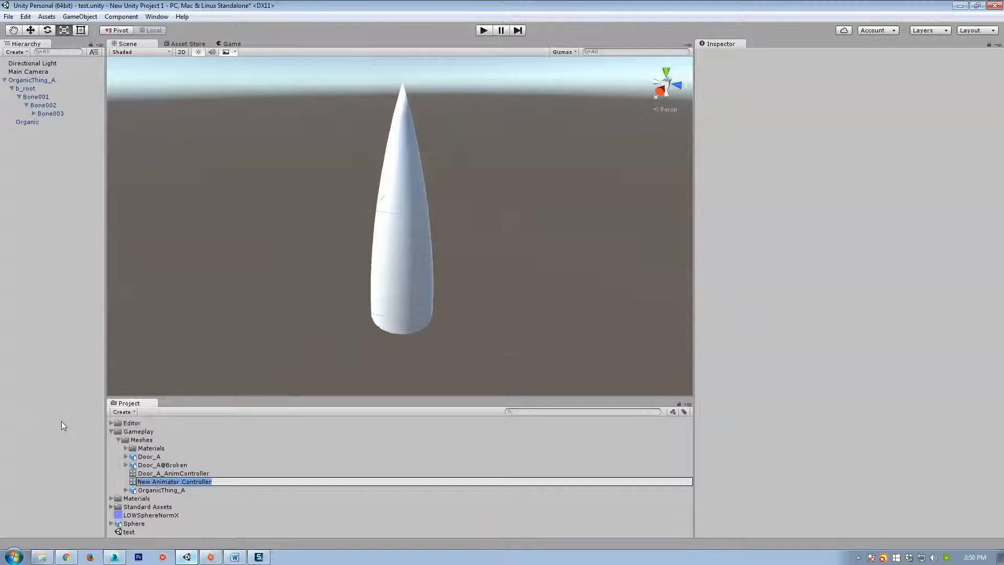
type("Organic")
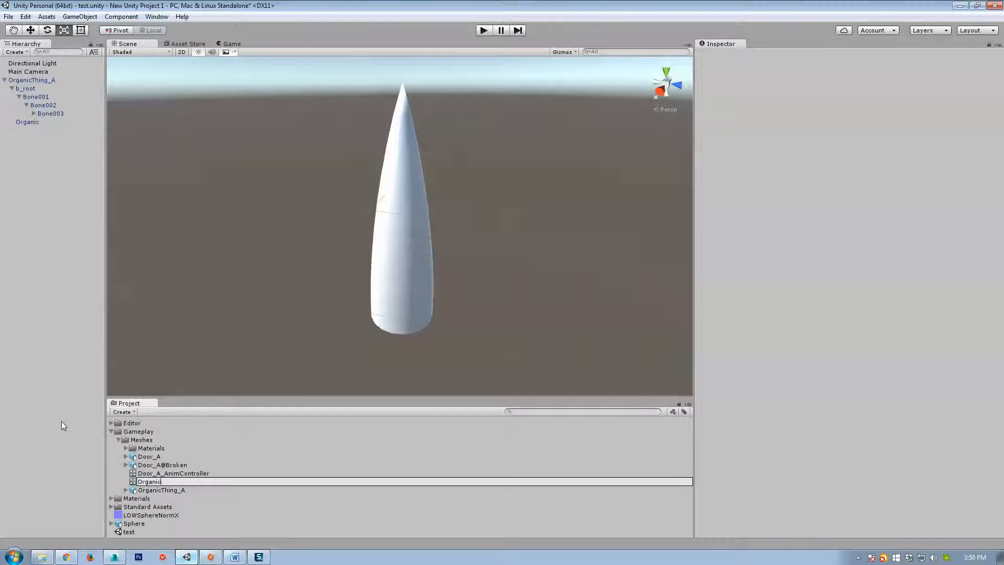
type("Thing_A")
key("Return")
Assign the OrganicThing_A controller to the scene object's Animator and add the Dance clip to its Base Layer as a state.
left_click(420, 238)
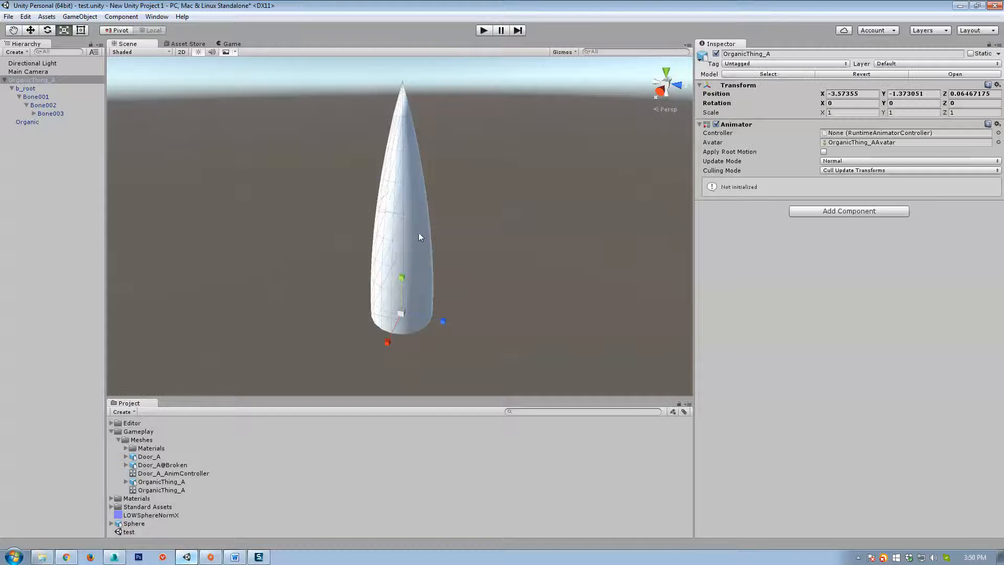
left_click_drag(157, 491, 847, 139)
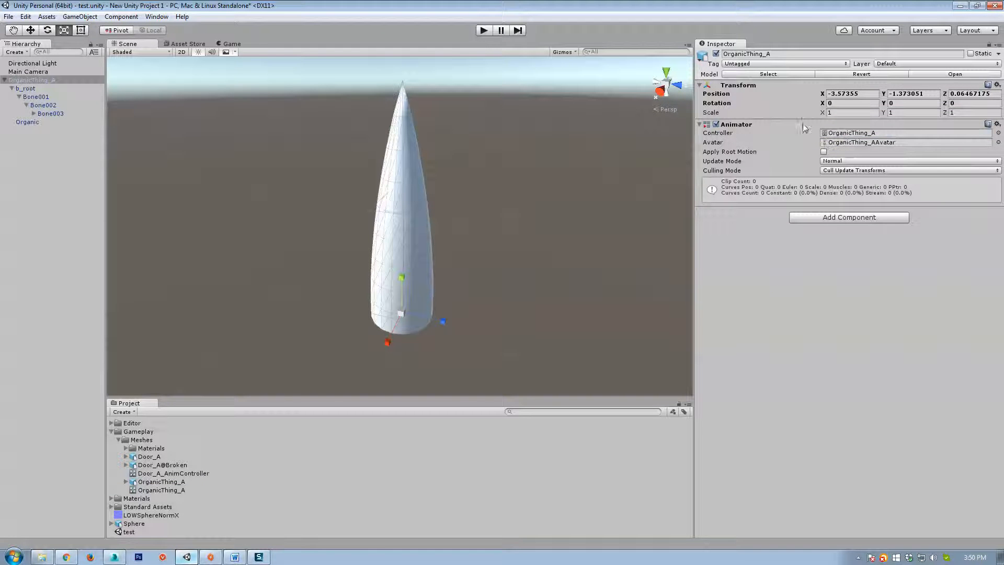
left_click_drag(1003, 83, 673, 52)
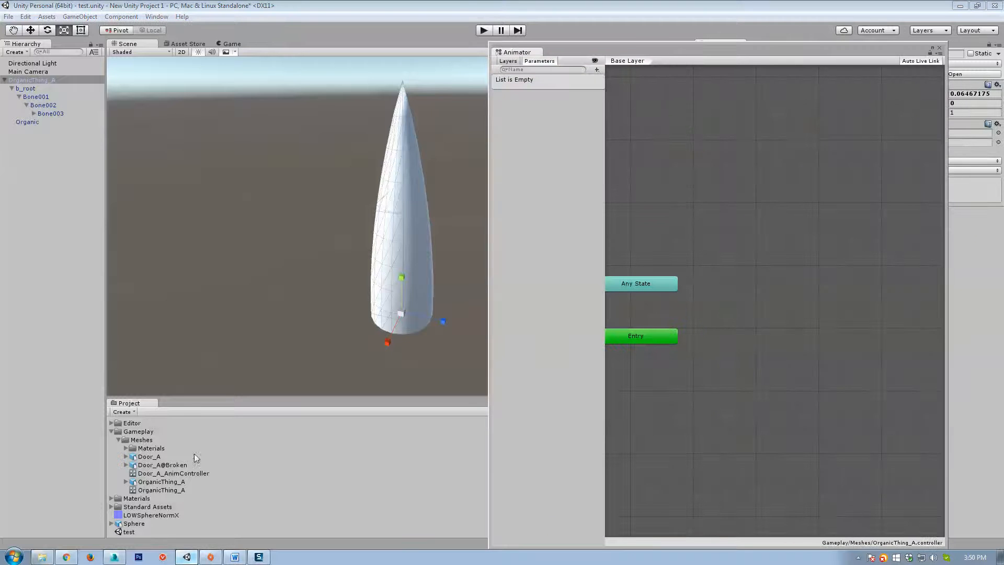
left_click(126, 482)
left_click_drag(155, 515, 773, 289)
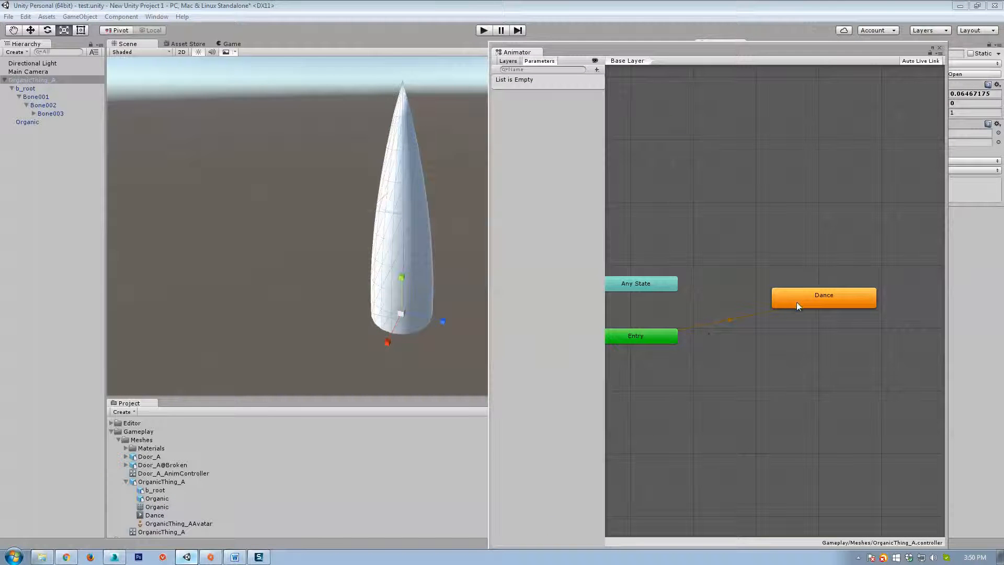
Run the scene, watch the Dance animation from different angles in the Scene view, and stop playback.
left_click(484, 31)
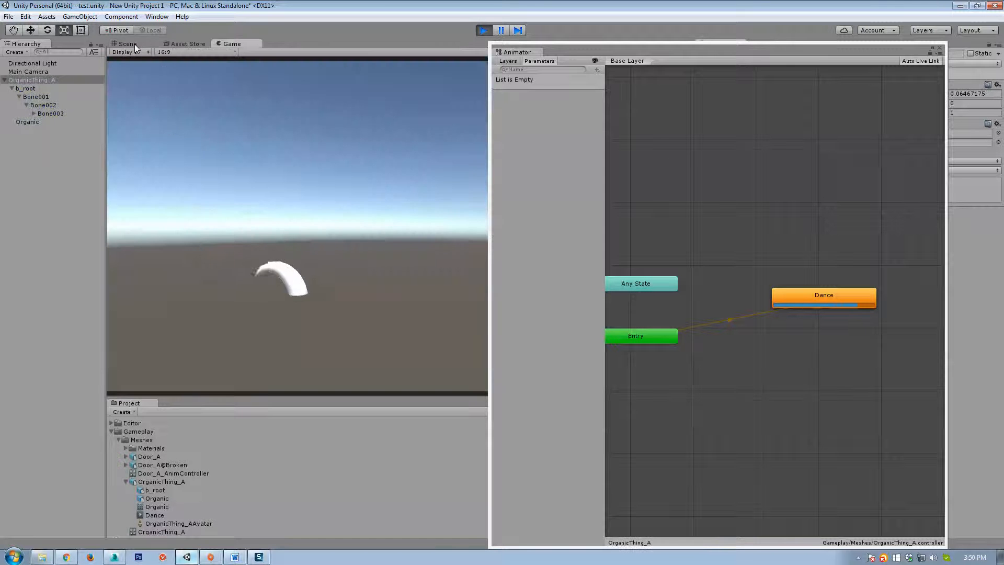
left_click(134, 44)
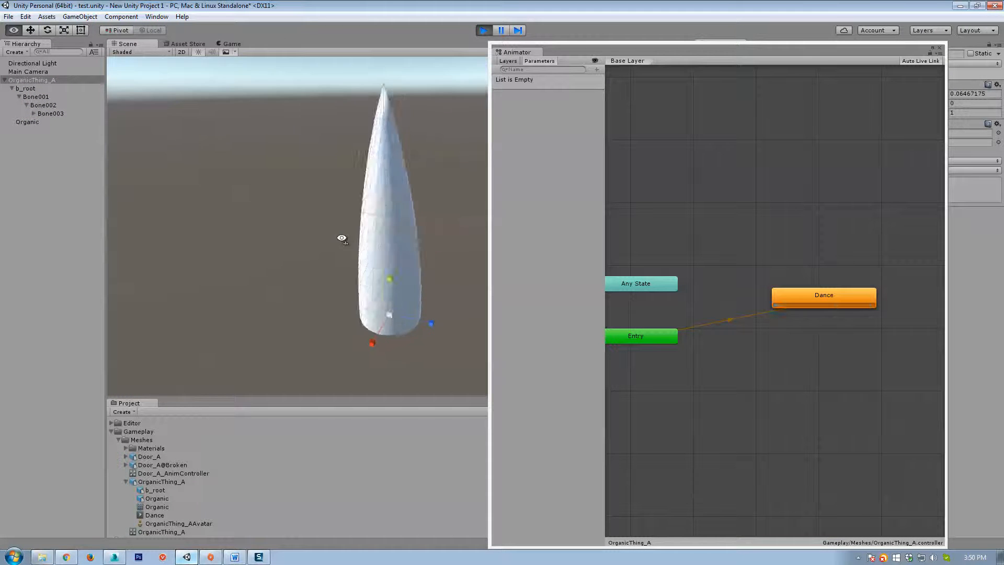
left_click_drag(340, 235, 210, 229, "alt")
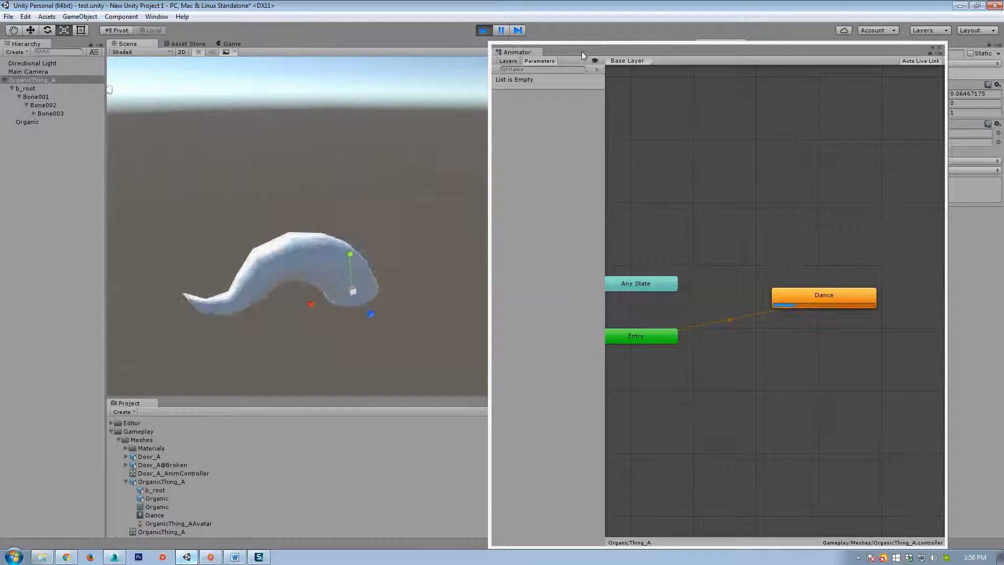
left_click_drag(622, 60, 1003, 68)
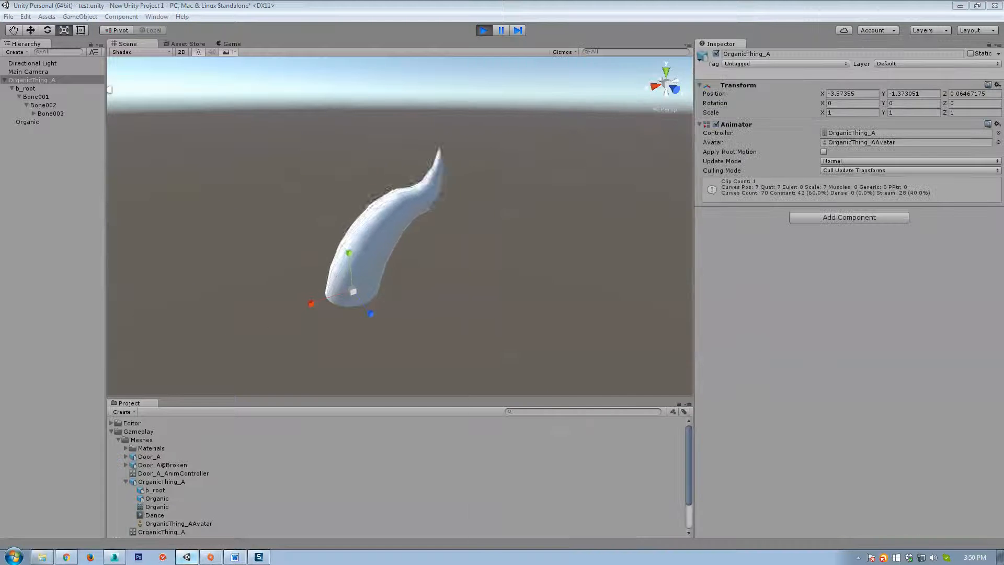
left_click_drag(523, 240, 472, 224, "alt")
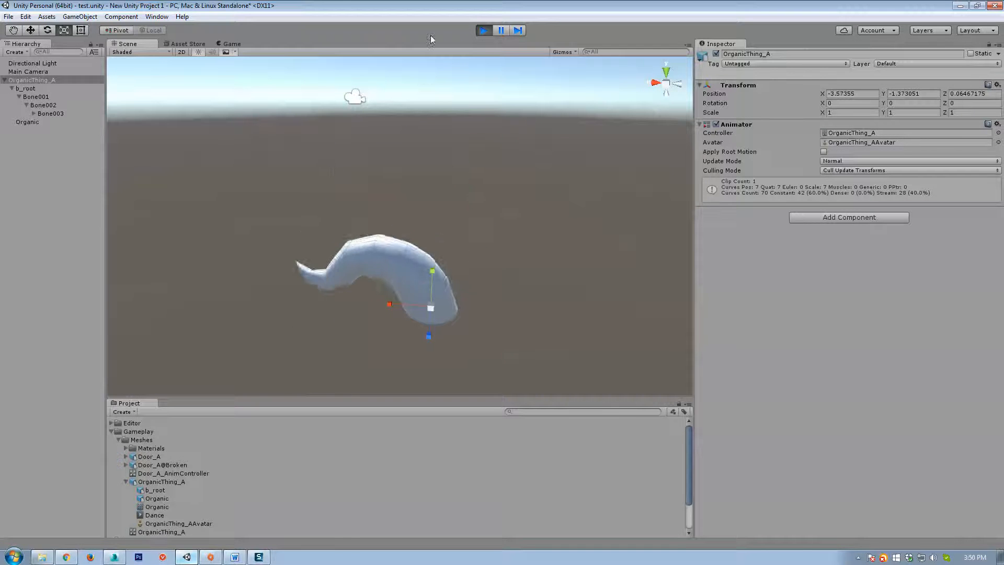
left_click(482, 30)
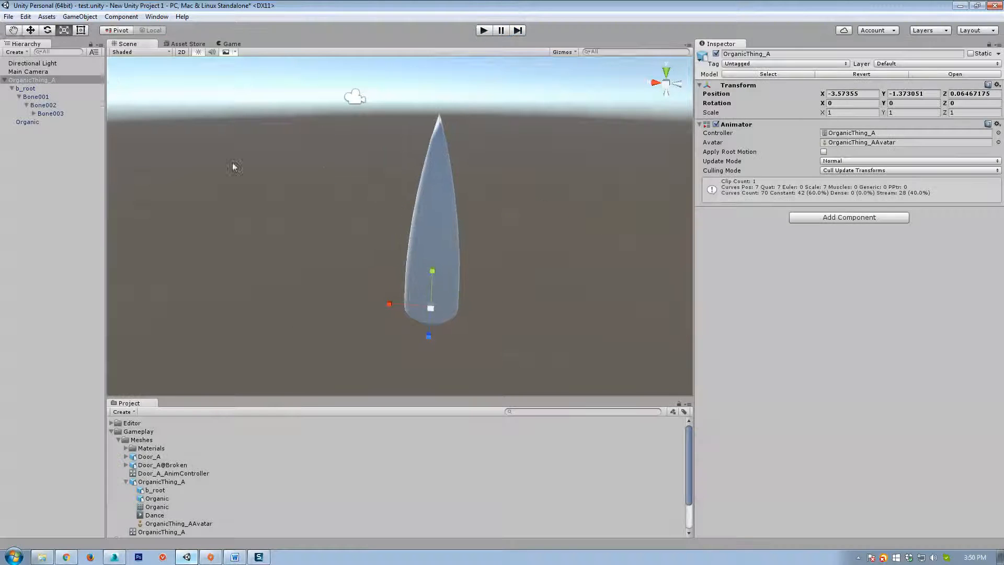
Set the Quality of the Organic mesh's Skinned Mesh Renderer to 4 Bones.
left_click(28, 122)
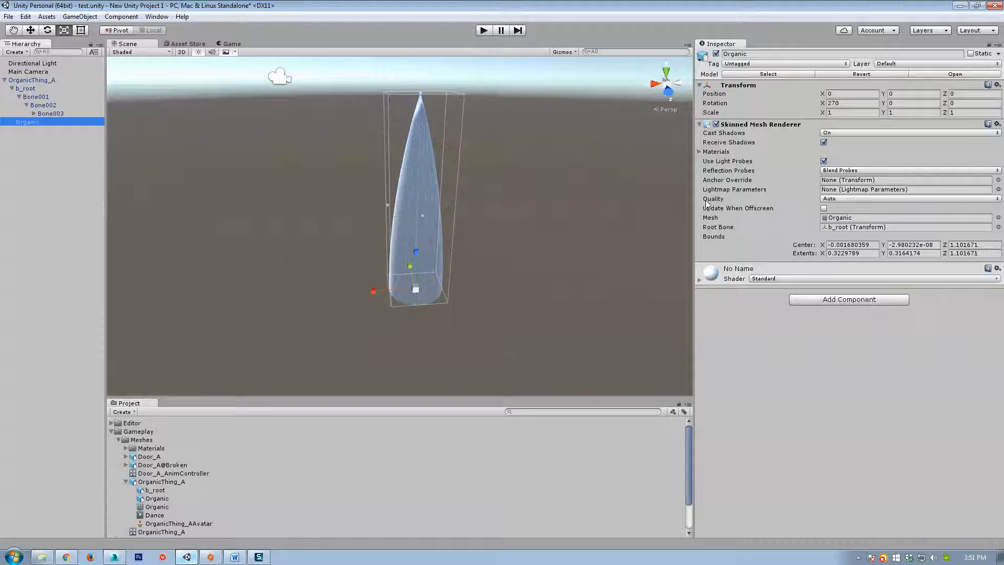
left_click(839, 200)
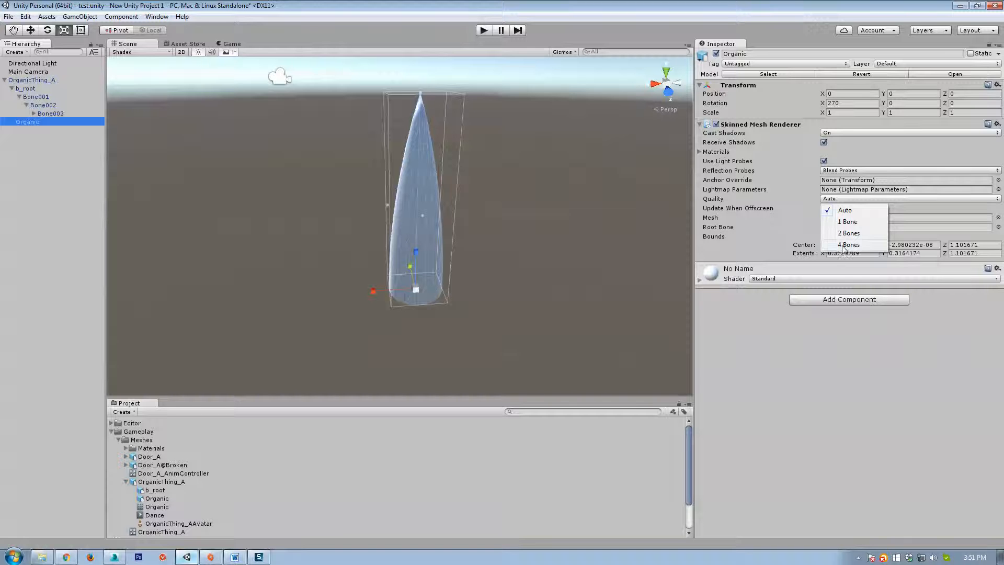
left_click(844, 246)
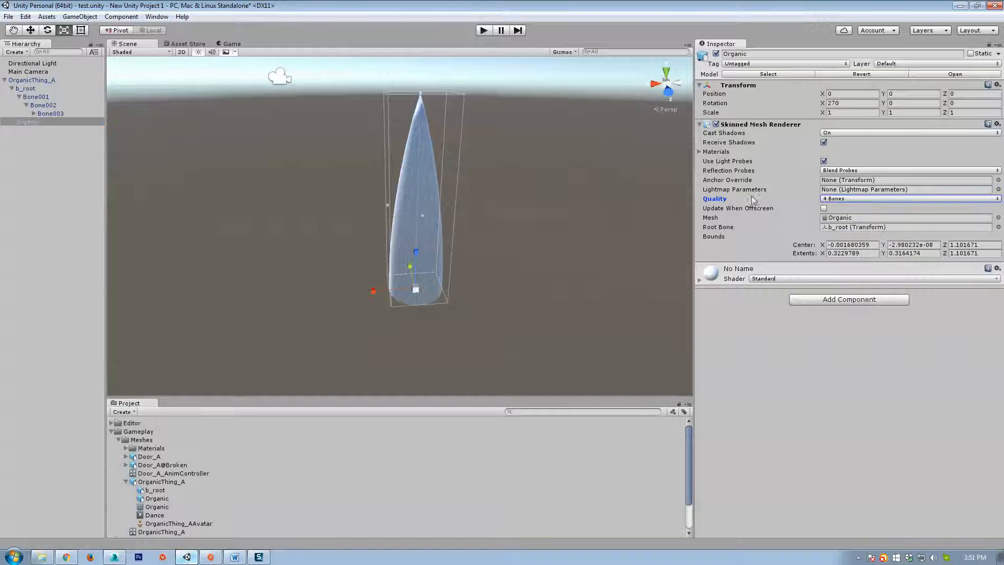
left_click(824, 199)
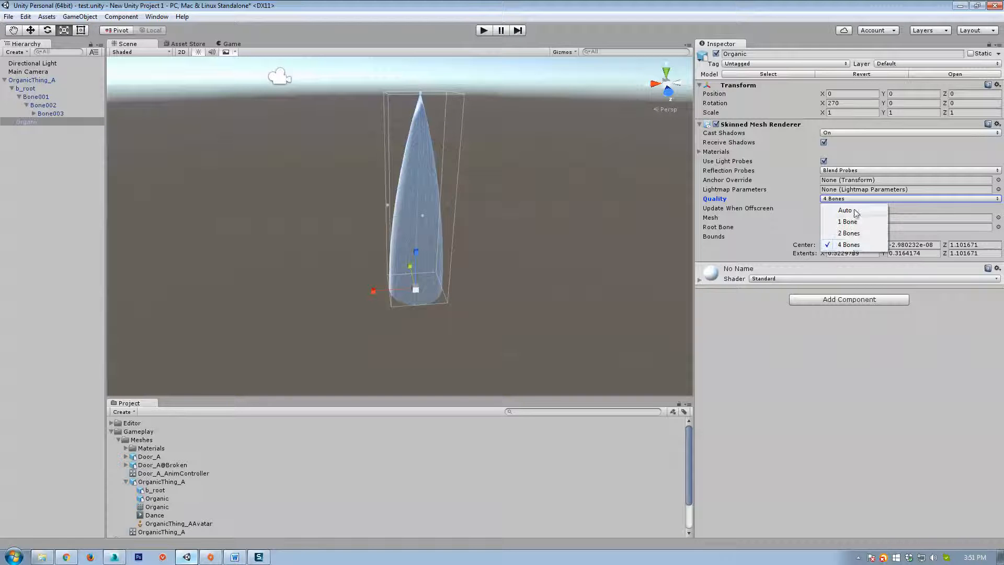
left_click(847, 246)
Examine the Organic mesh up close from several angles and distances in the Scene view.
left_click_drag(458, 242, 475, 294, "alt")
key("w")
right_click_drag(476, 294, 456, 251)
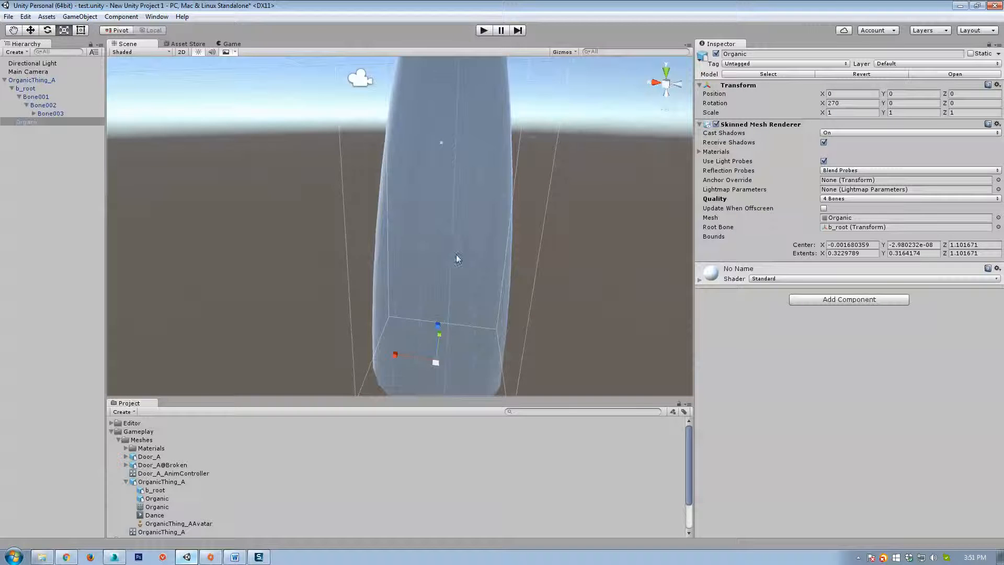
key("s")
right_click_drag(536, 249, 430, 265)
key("w")
key("s")
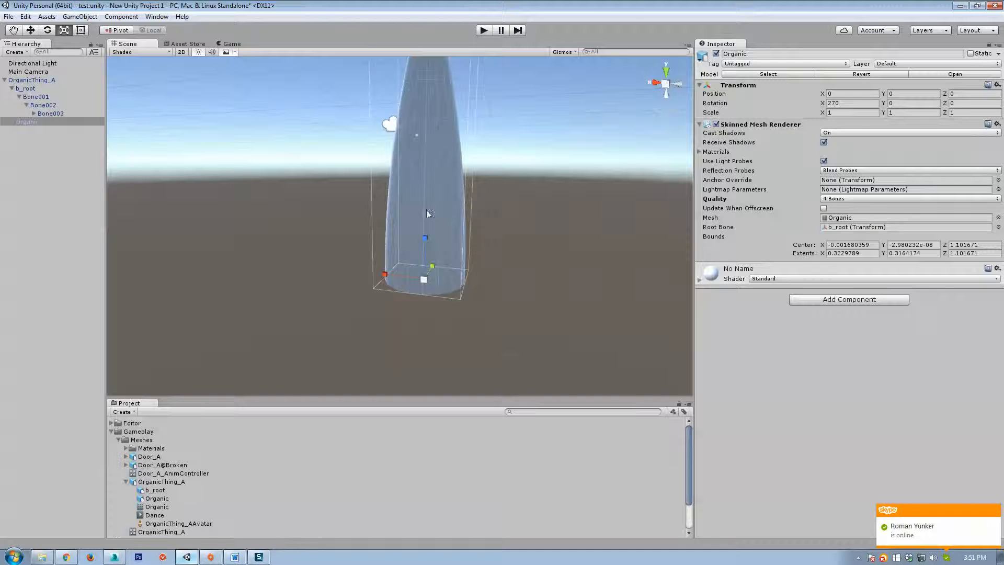
right_click_drag(420, 166, 477, 269)
key("w")
key("s")
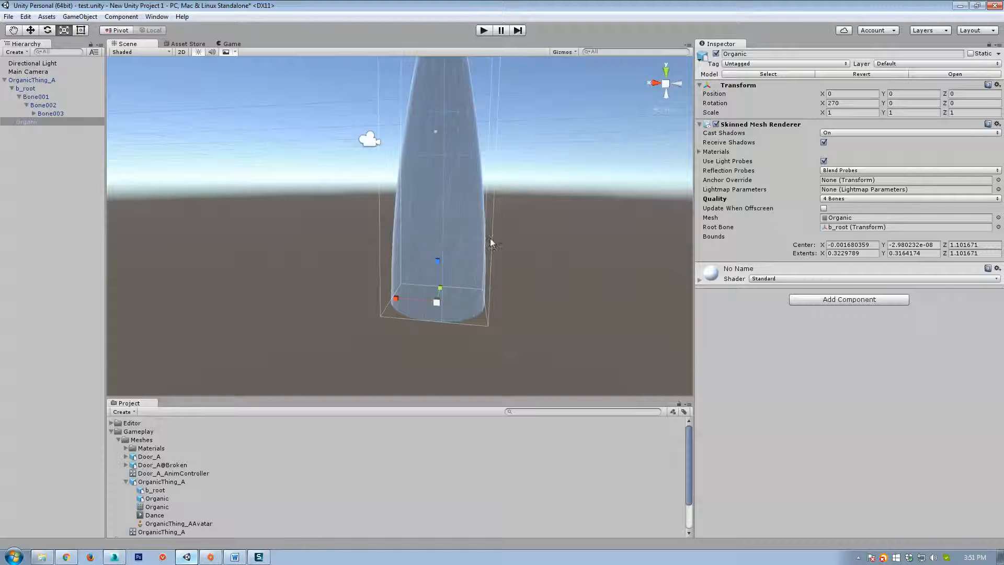
Run the scene again and watch the Organic mesh deform in the Scene view with the 4 Bones quality.
left_click(843, 199)
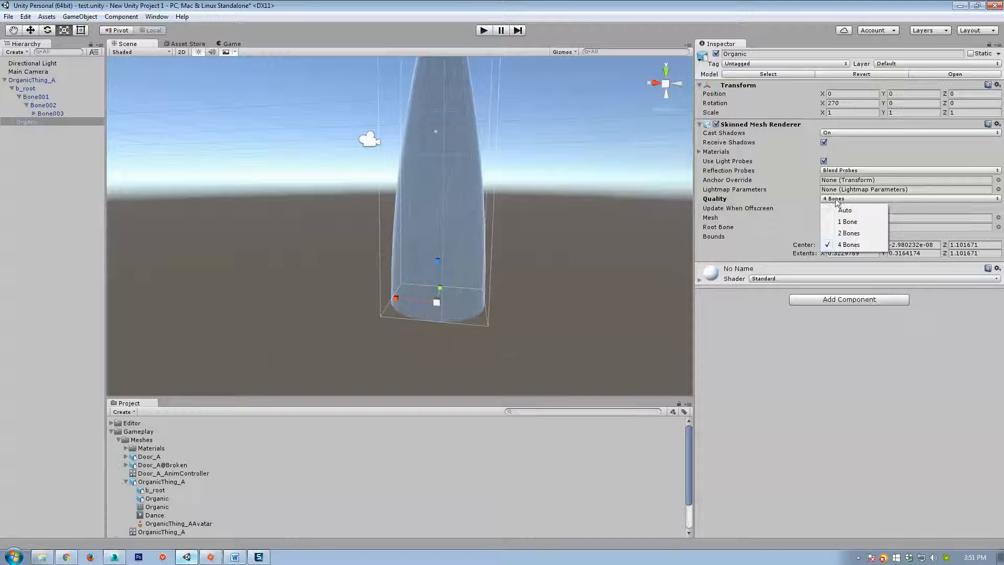
left_click(484, 30)
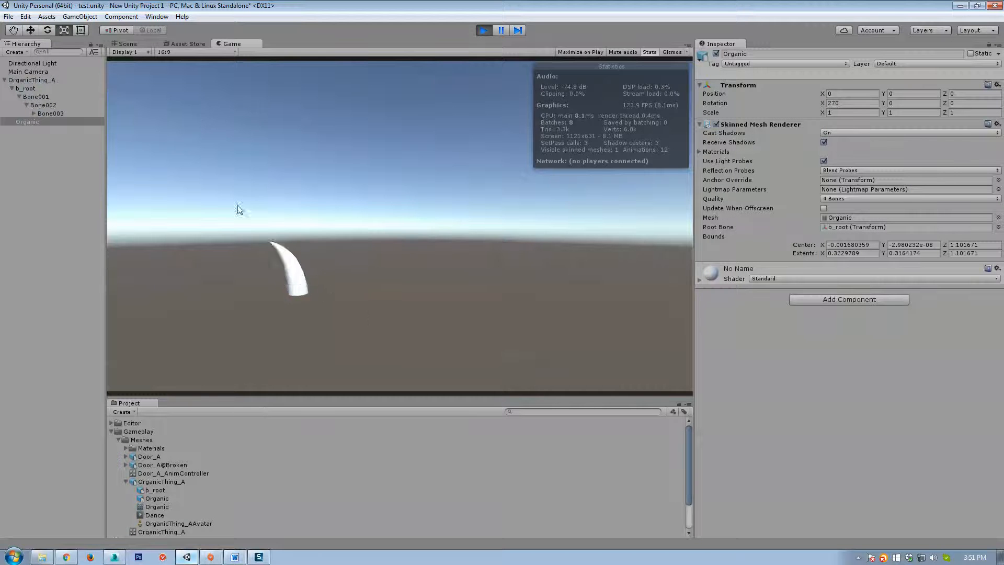
left_click(127, 46)
key("s")
mouse_move(387, 275)
right_mouse_down()
mouse_move(400, 270)
mouse_move(396, 259)
right_mouse_up()
key("a")
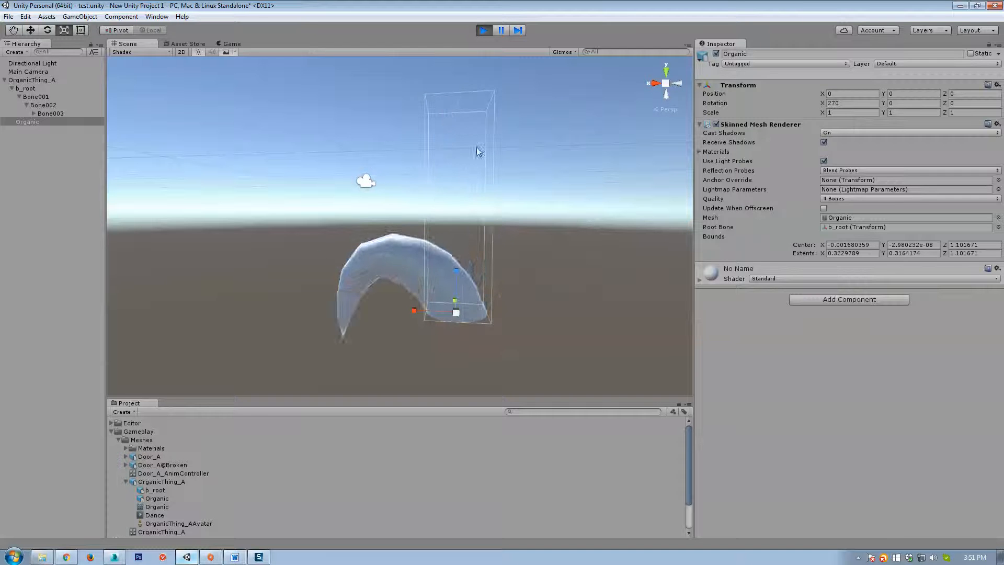
Switch the Organic mesh's skinning Quality between 1 Bone and 2 Bones to compare the deformation during playback, and stop the scene.
left_click(842, 199)
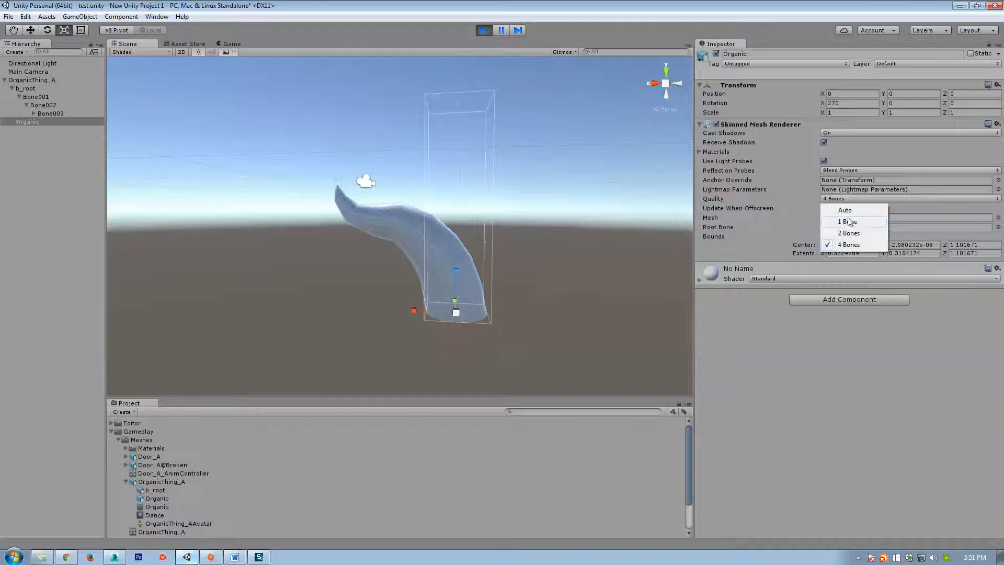
left_click(848, 222)
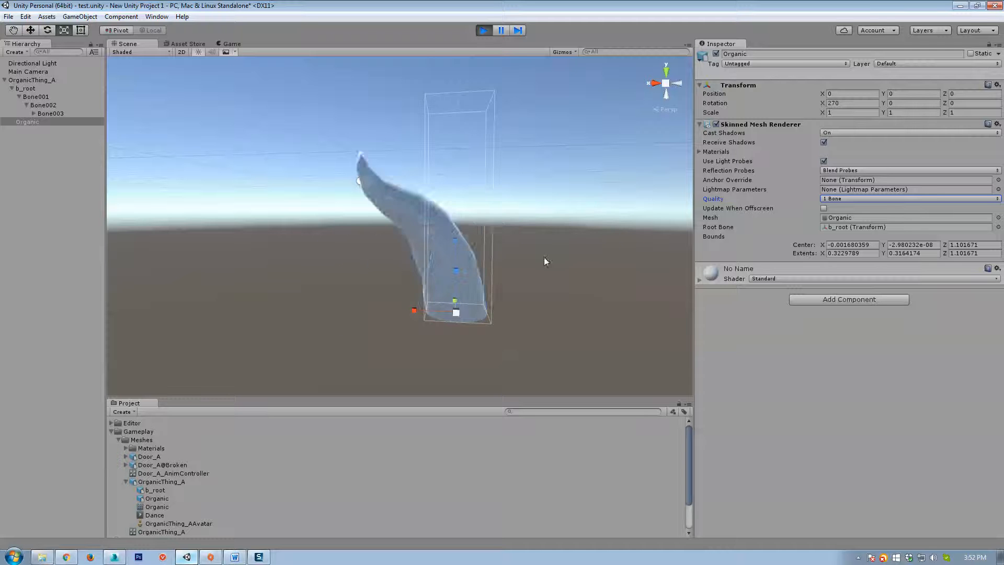
left_click(857, 198)
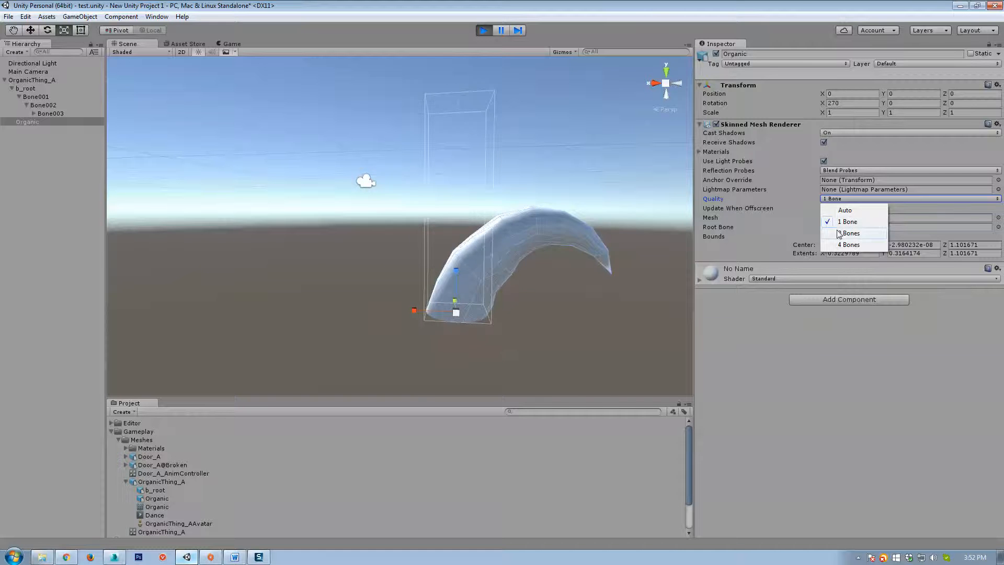
left_click(839, 233)
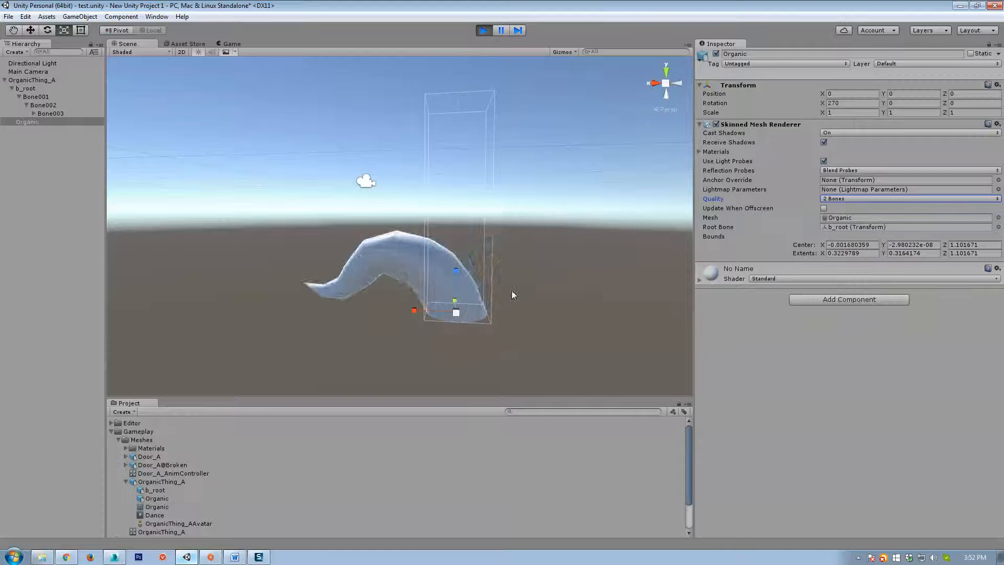
left_click(836, 198)
left_click(847, 221)
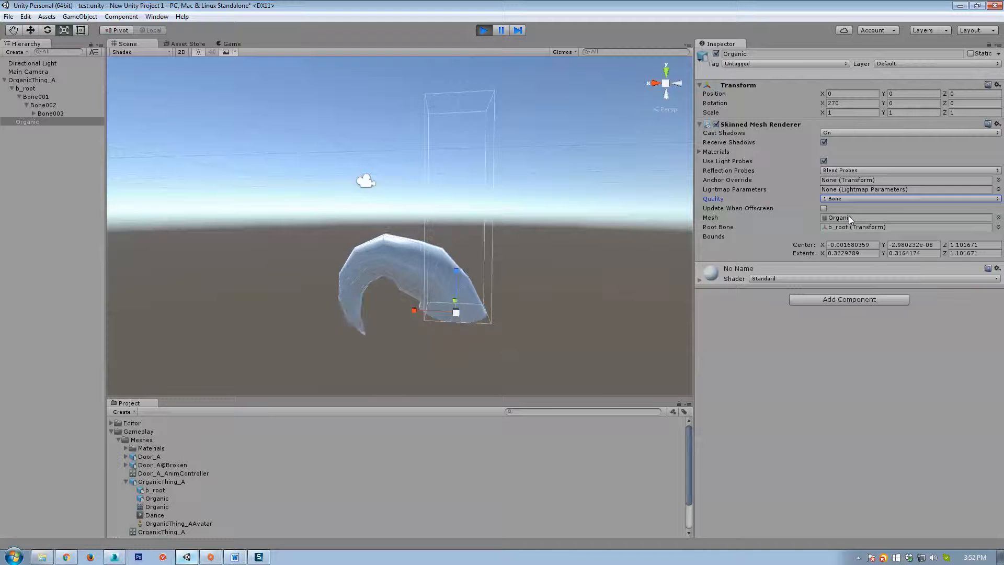
left_click(831, 198)
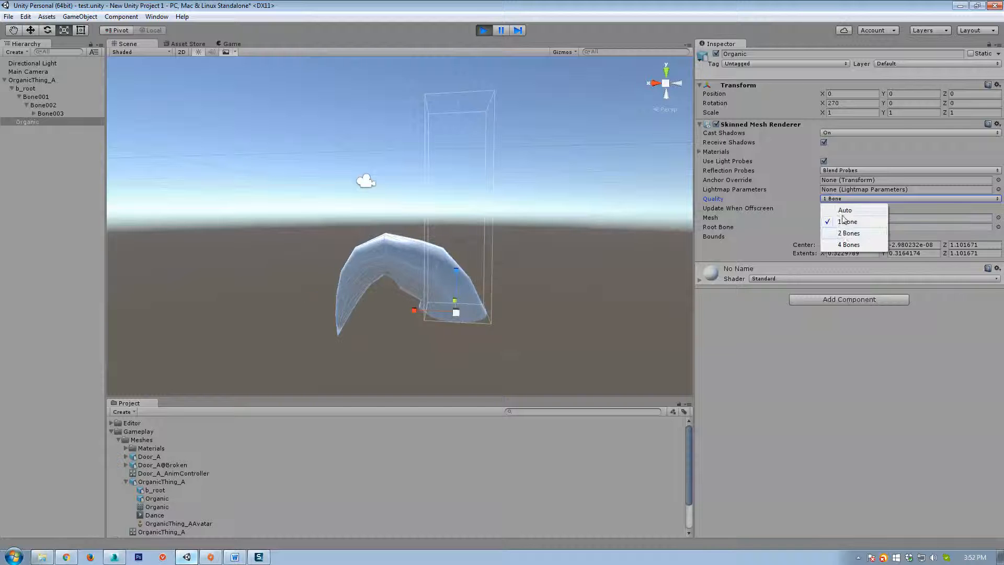
left_click(844, 229)
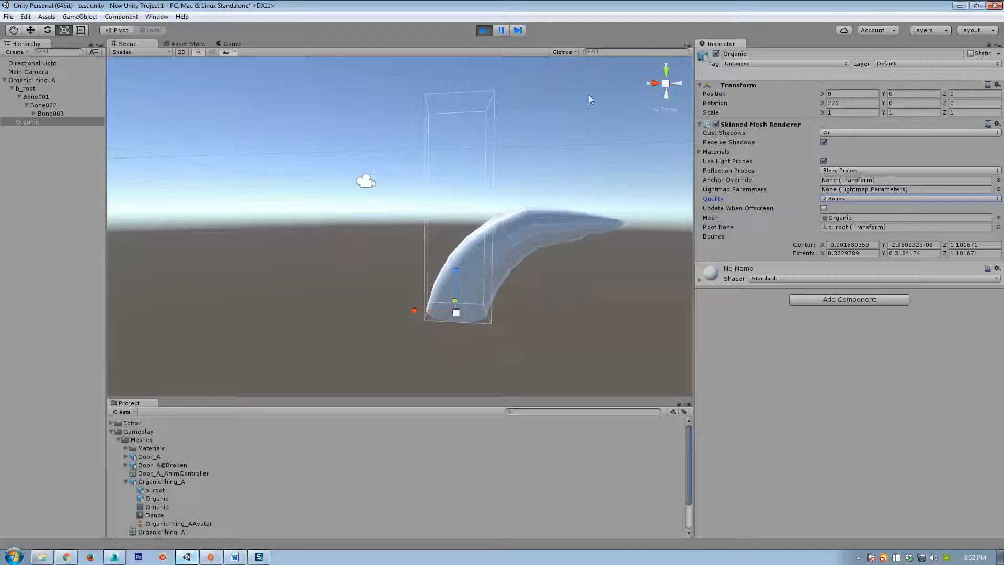
left_click(483, 29)
Show the import settings of the OrganicThing_A model and review the available Anim. Compression options without changing the selection.
scroll(477, 284, "down", 3)
mouse_move(466, 285)
middle_mouse_down()
mouse_move(484, 303)
mouse_move(466, 288)
middle_mouse_up()
scroll(466, 288, "up", 4)
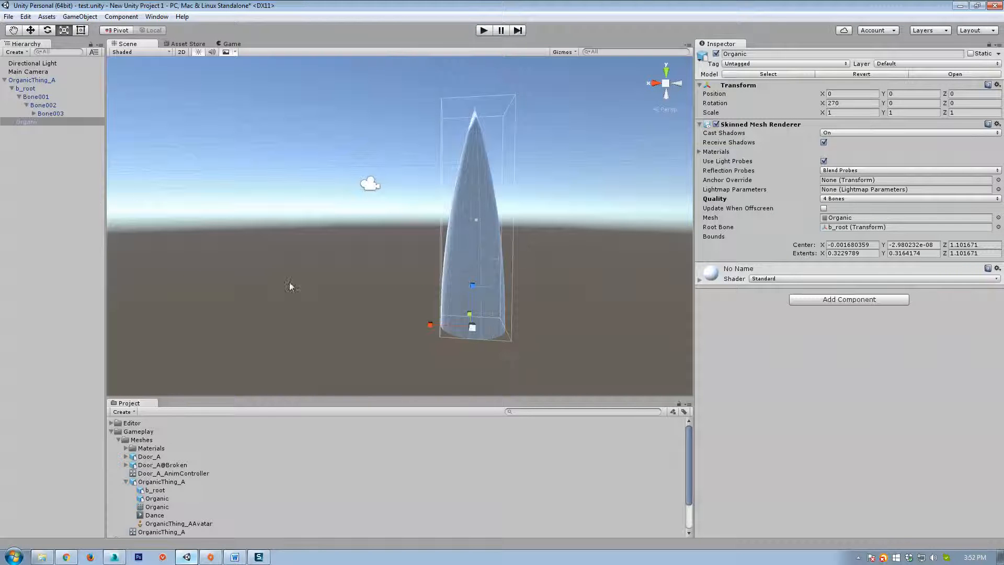
left_click(145, 483)
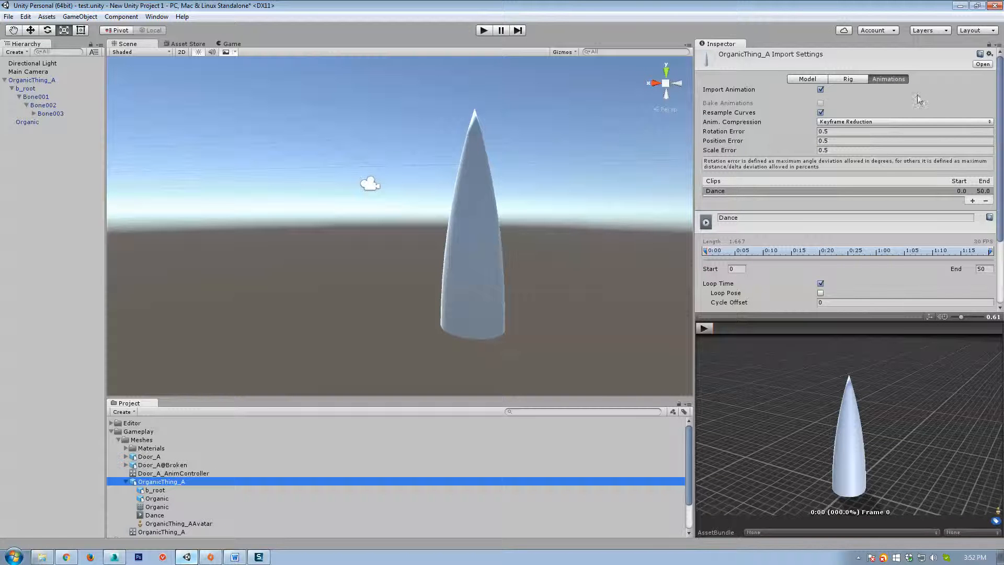
left_click(840, 121)
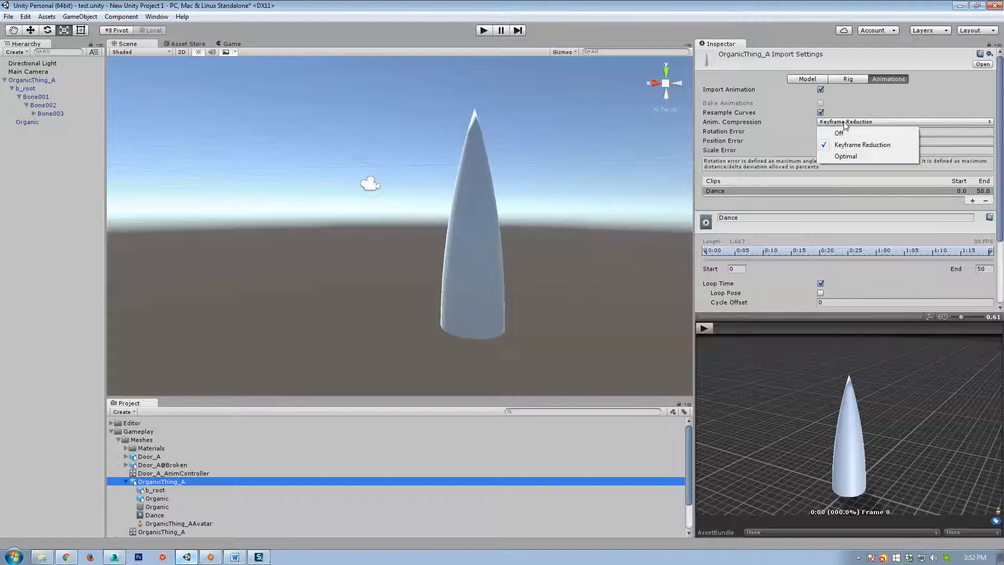
left_click(743, 122)
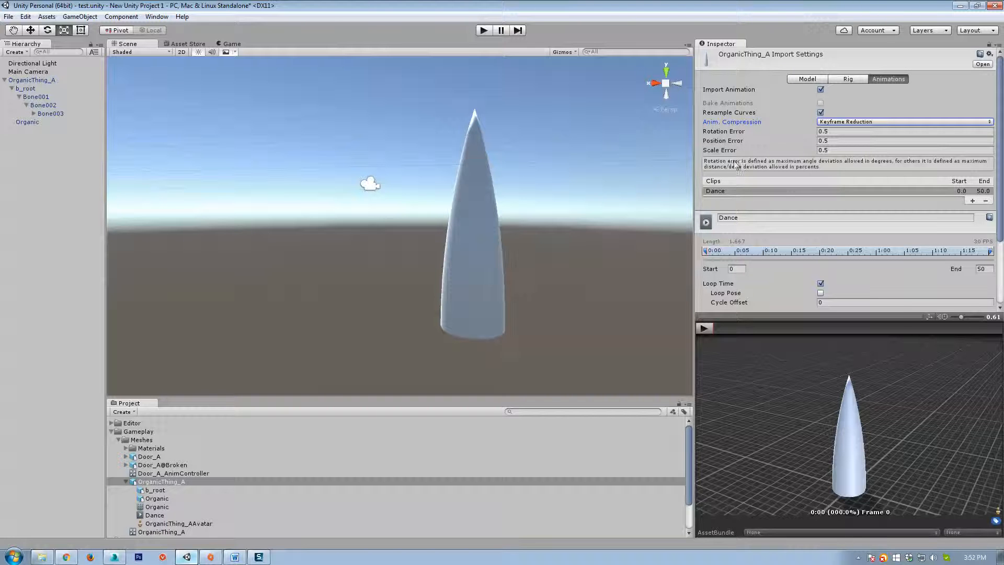
Examine the organic model in its rest pose from several angles and distances in the Scene view.
mouse_move(400, 325)
right_mouse_down()
mouse_move(439, 340)
mouse_move(397, 317)
right_mouse_up()
key("s")
key("d")
key("w")
key("a")
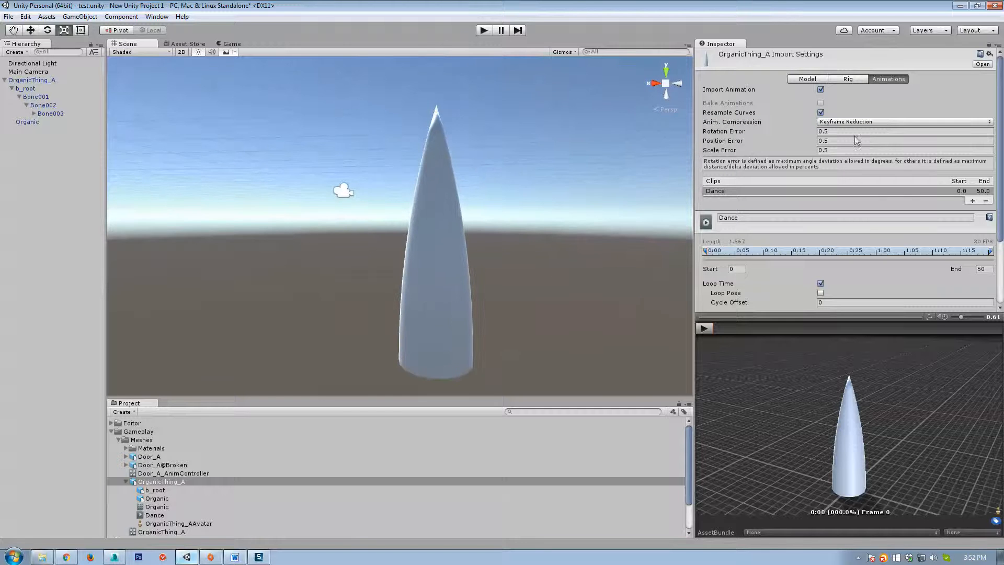
key("a")
right_click_drag(466, 176, 440, 204)
key("s")
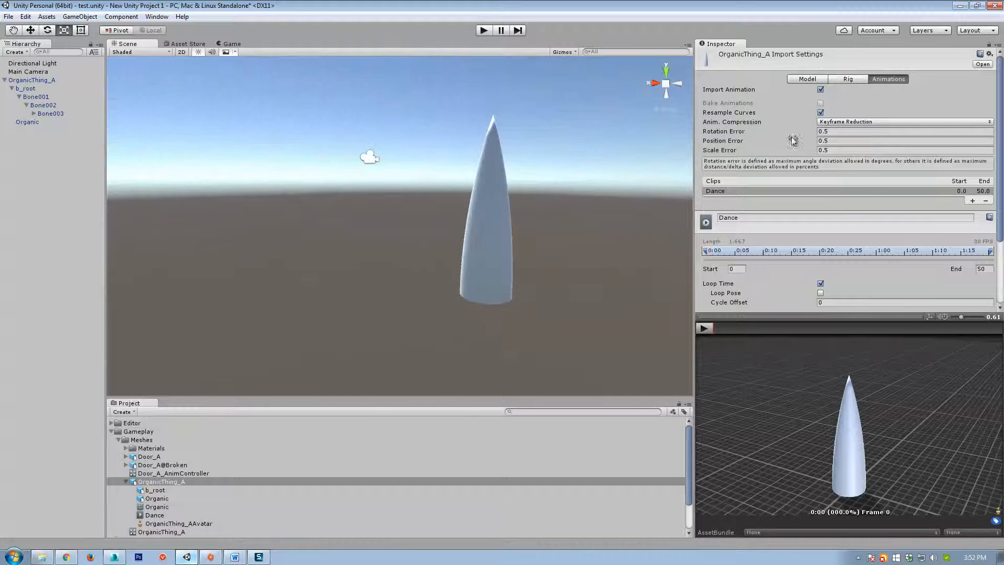
right_click_drag(500, 230, 520, 240)
key("w")
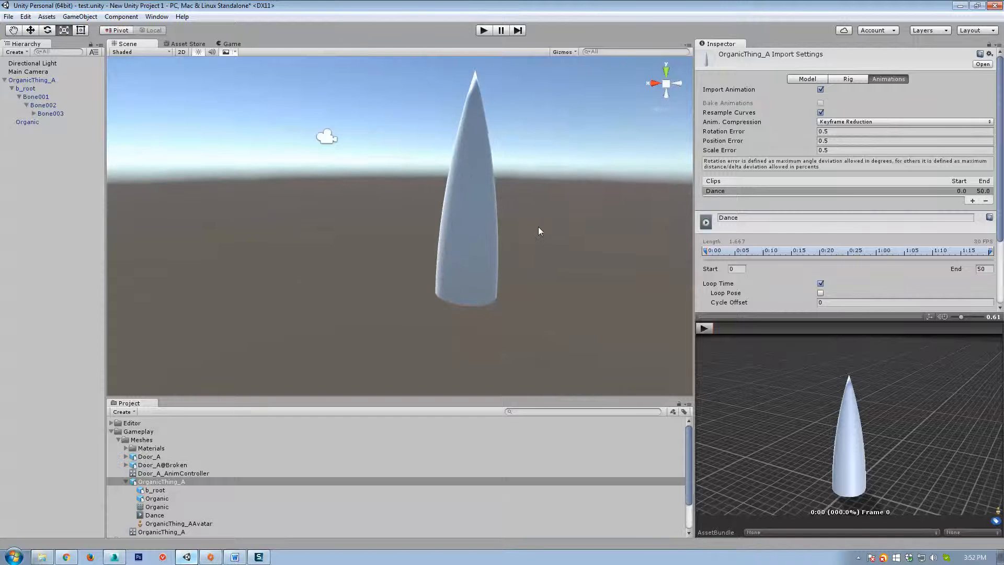
Set OrganicThing_A's Anim. Compression to Off and apply the import settings.
left_click(834, 127)
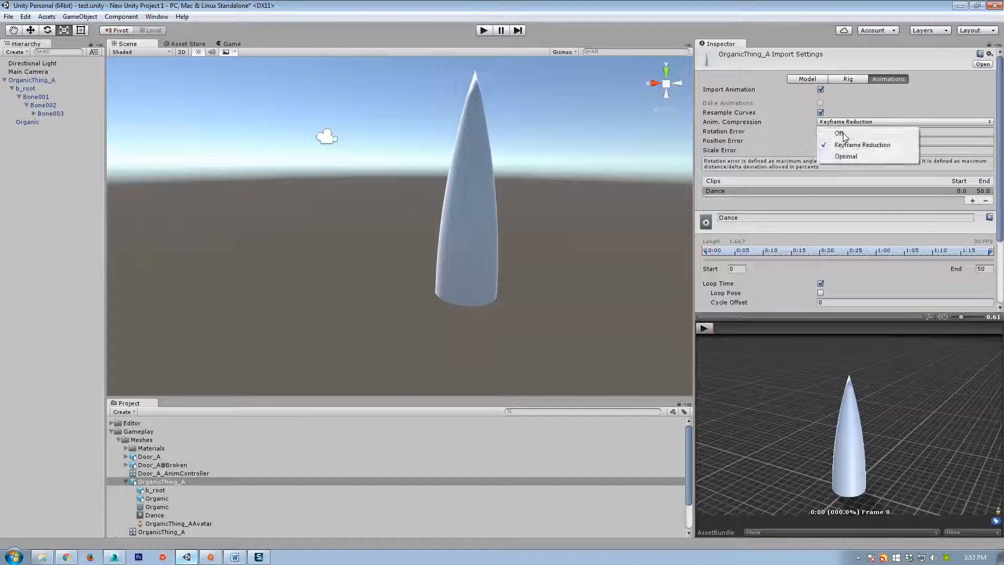
left_click(826, 131)
scroll(907, 240, "down", 3)
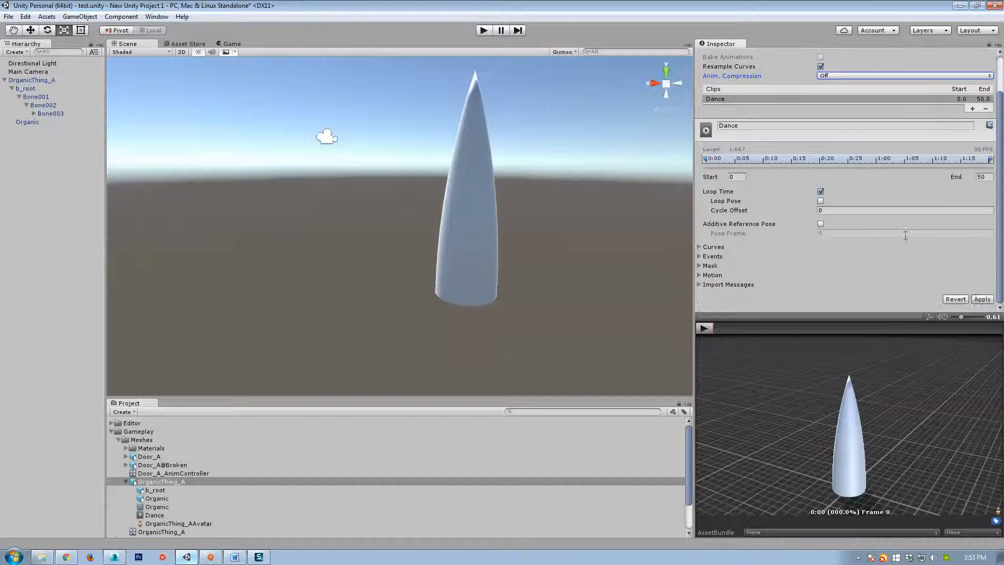
Run the scene, watch the uncompressed Dance animation in the Scene view, and stop playback.
left_click(484, 30)
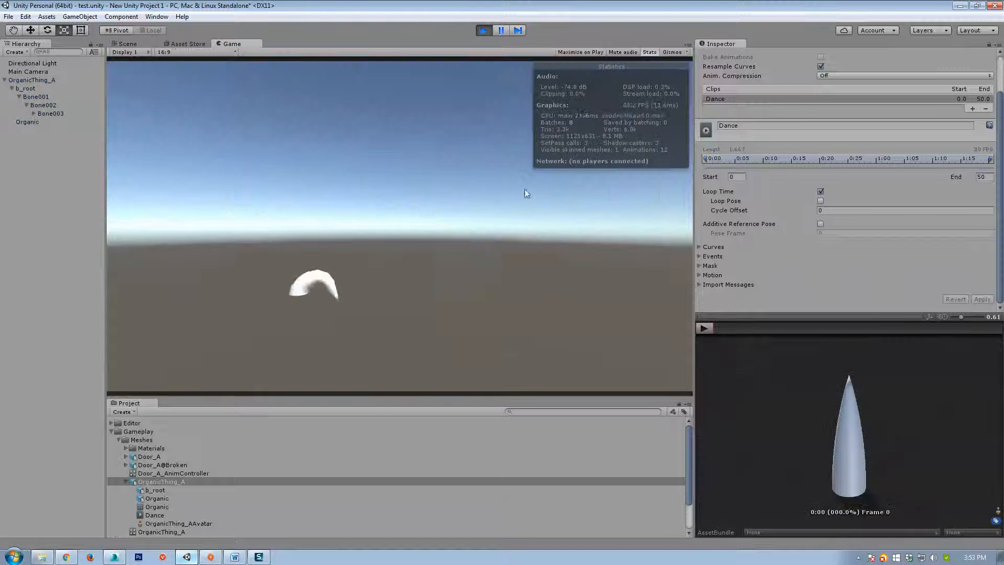
left_click(133, 44)
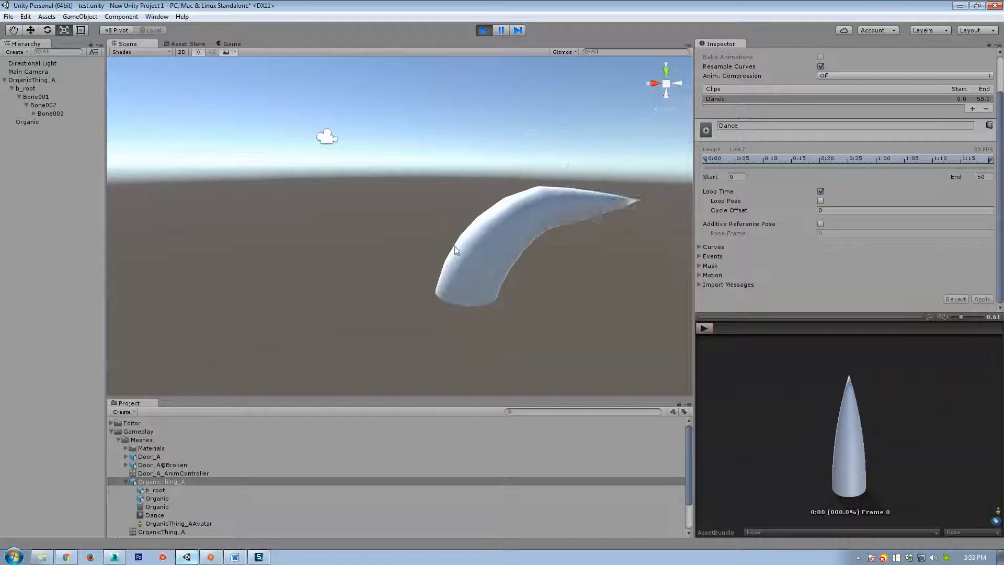
left_click(484, 30)
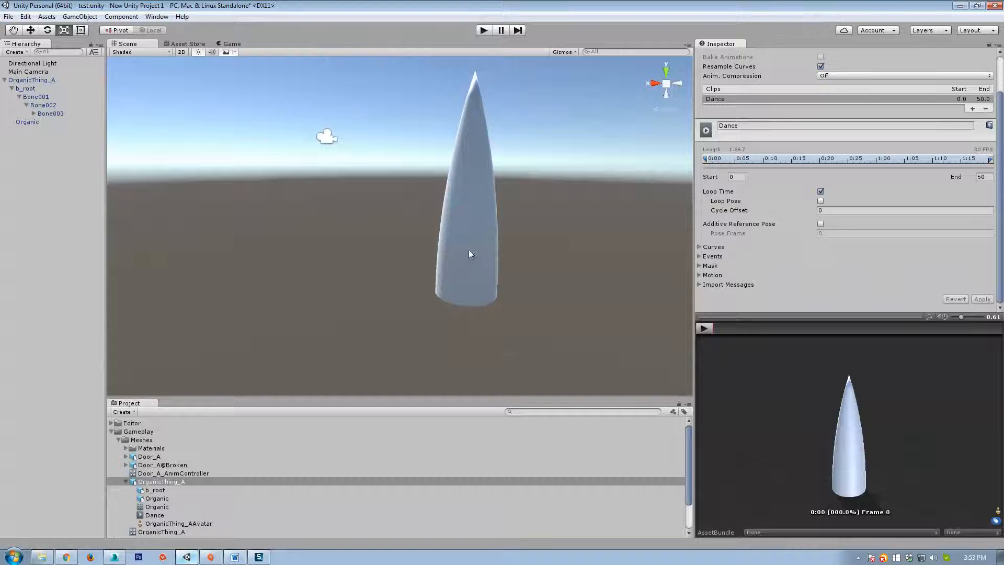
Set OrganicThing_A's Anim. Compression to Optimal and apply the import settings.
left_click_drag(468, 249, 535, 243, "alt")
key("s")
key("d")
right_click_drag(535, 243, 534, 243)
scroll(906, 242, "up", 3)
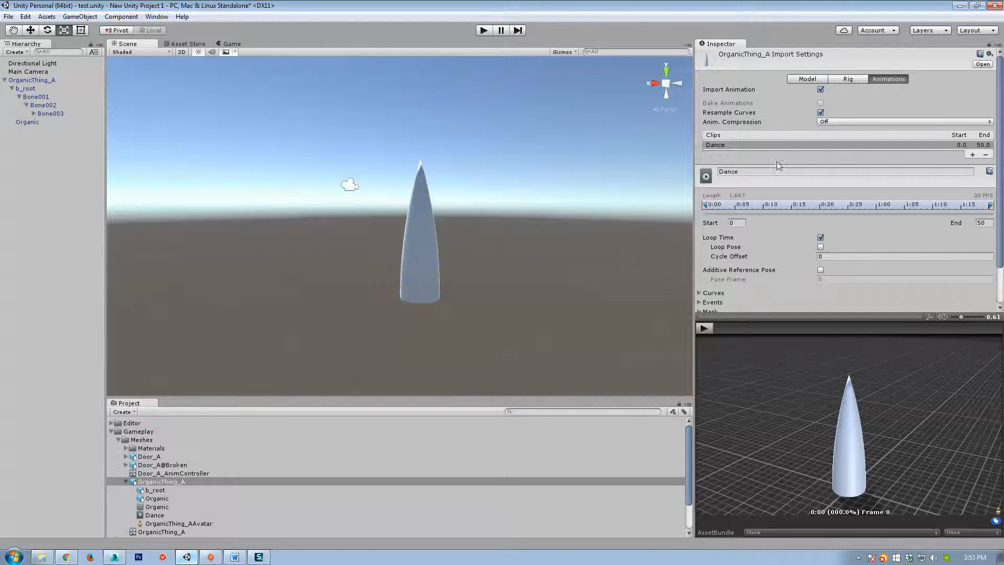
left_click(839, 126)
left_click(842, 144)
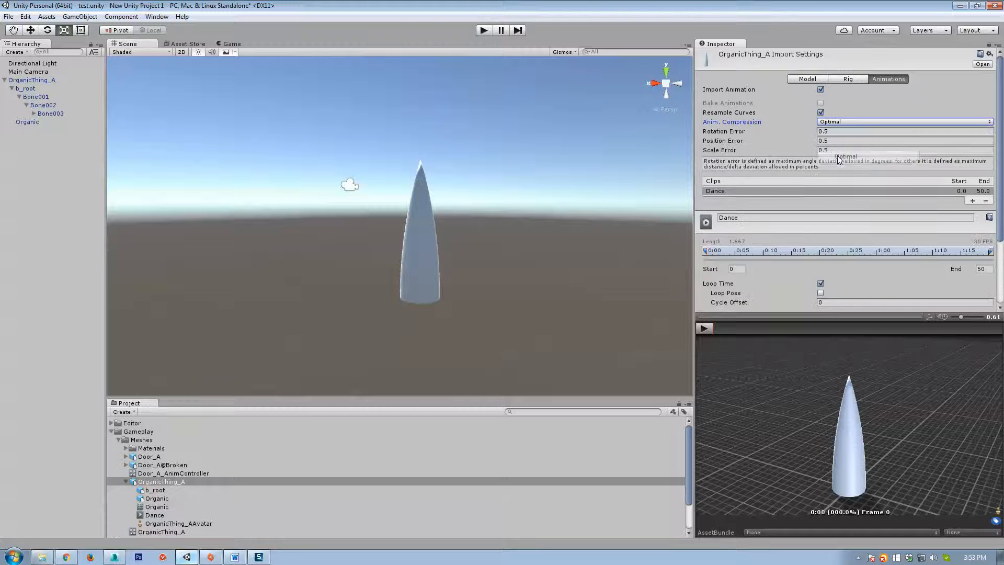
scroll(958, 244, "down", 3)
left_click(983, 299)
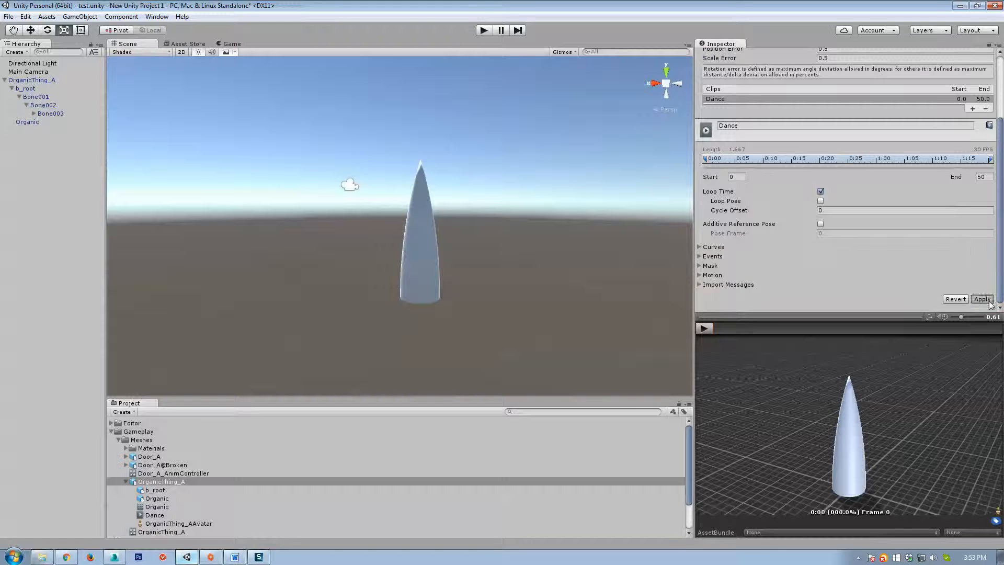
Run the scene and watch the Dance animation with Optimal compression in the Scene view.
left_click(484, 30)
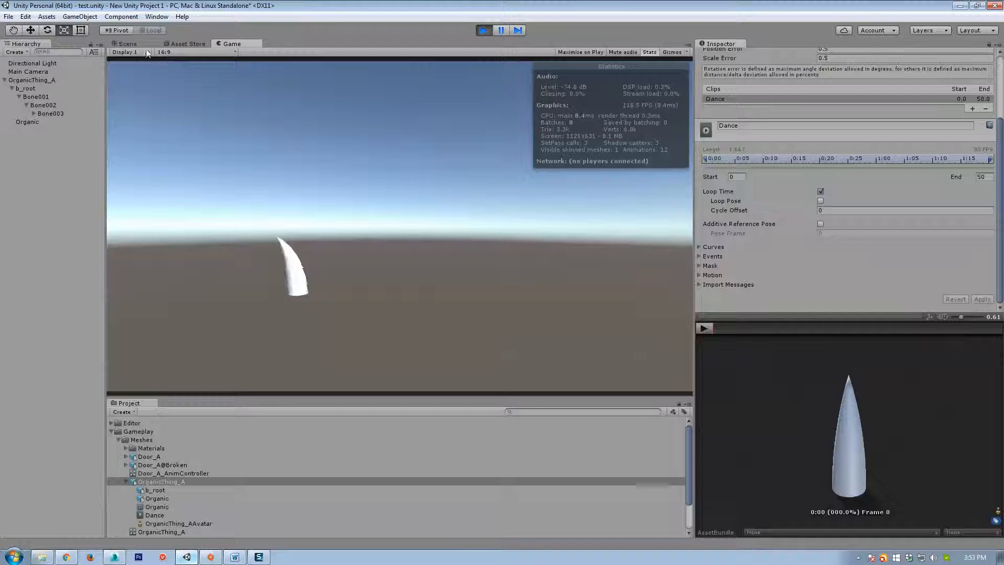
left_click(125, 44)
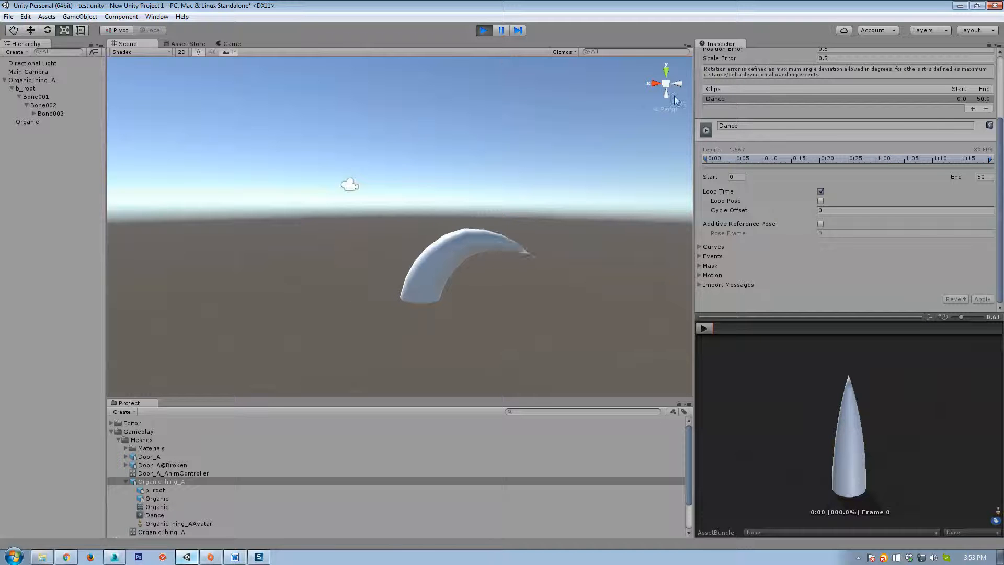
Return OrganicThing_A's Anim. Compression to Off, apply the import settings during playback, and stop the scene.
scroll(797, 105, "up", 3)
left_click(842, 93)
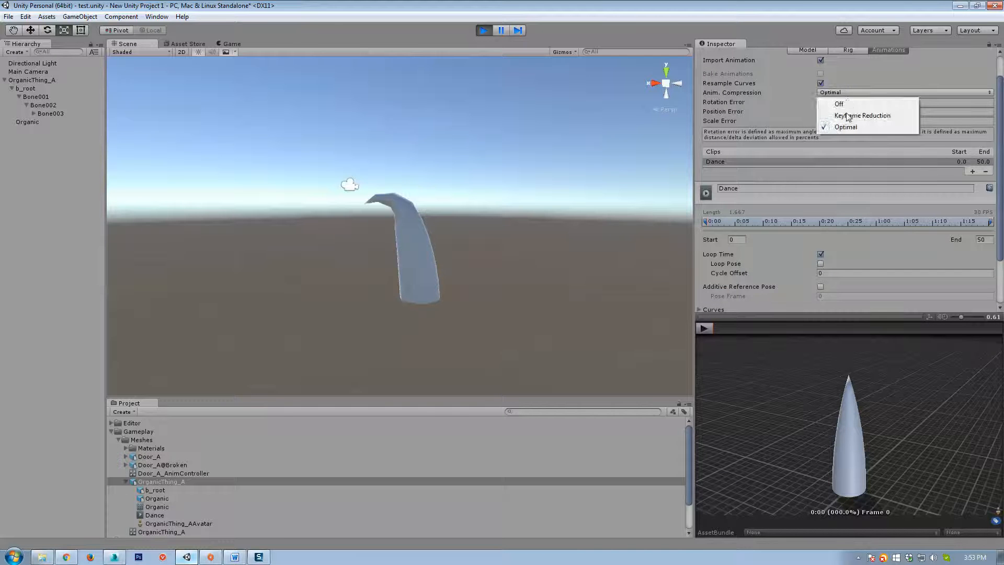
left_click(848, 116)
left_click(838, 93)
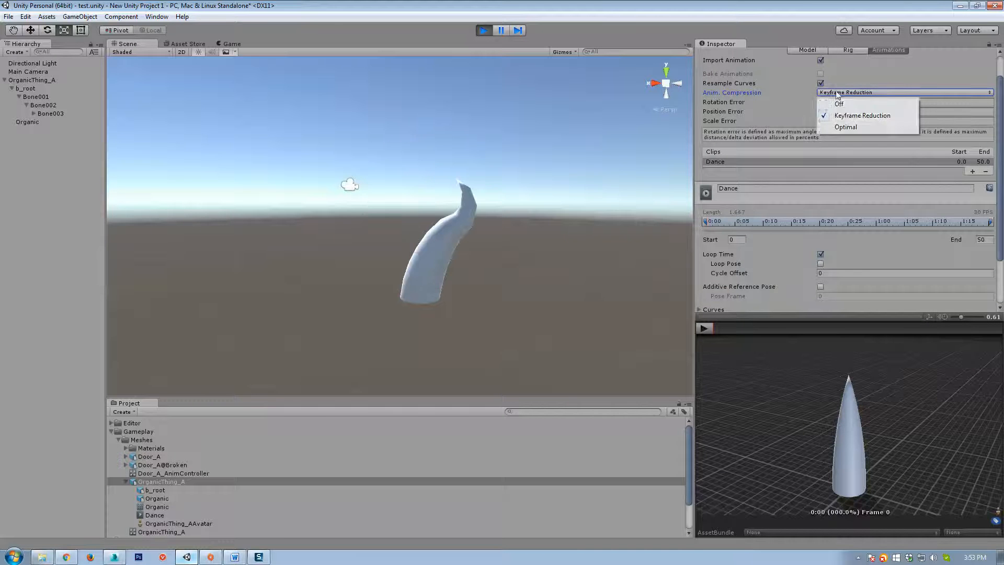
left_click(839, 103)
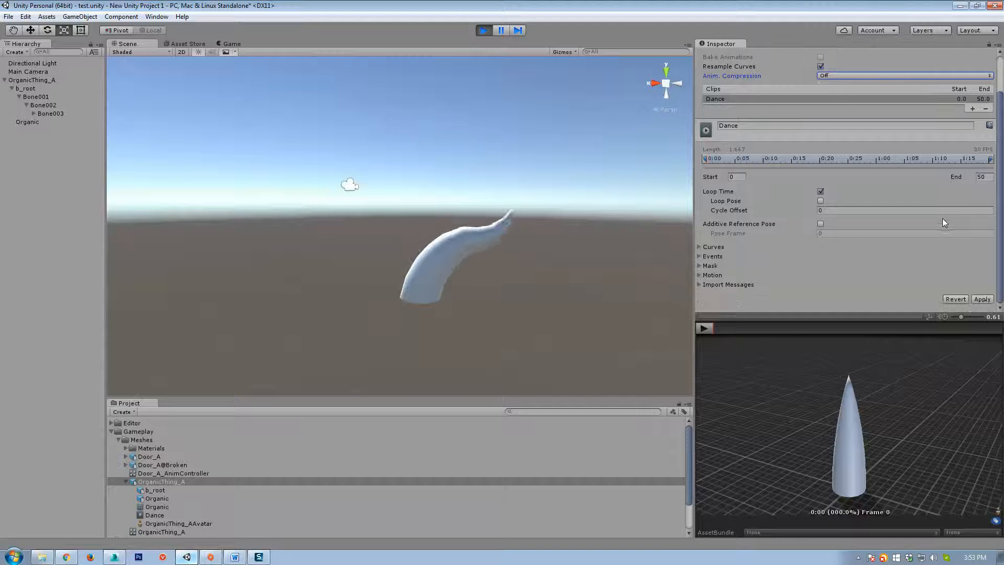
left_click(982, 299)
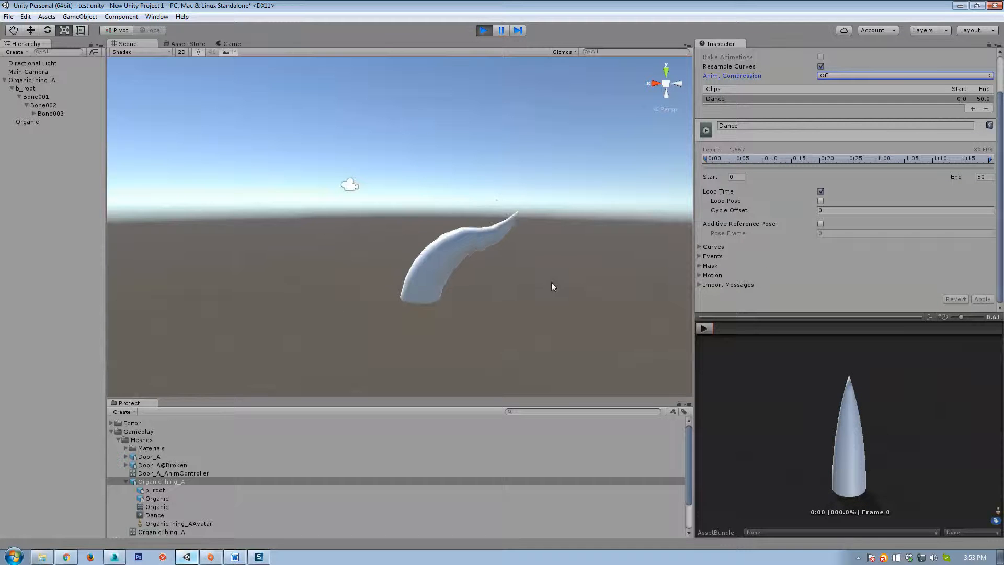
key("ctrl+p")
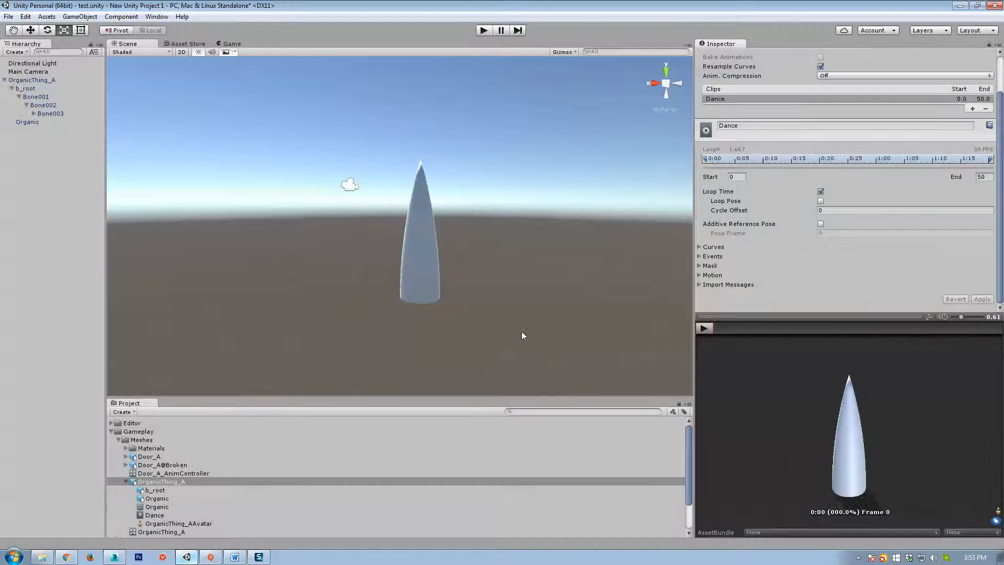